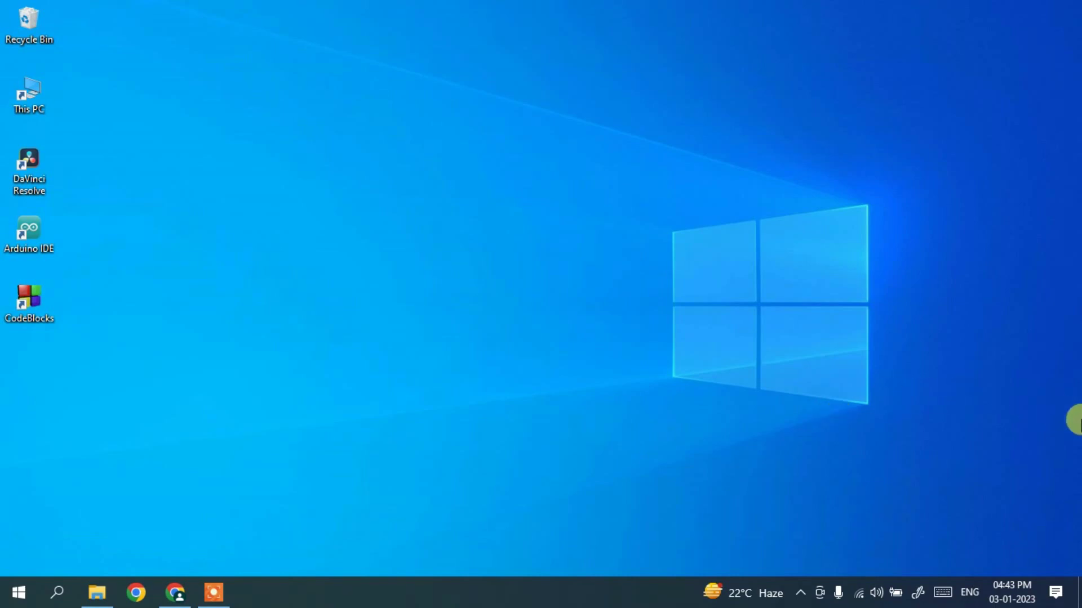
Step: Switch to Chrome, search for "android studio download" and open the official Android Studio download result
{"action": "left_click", "coordinate": [179, 595]}
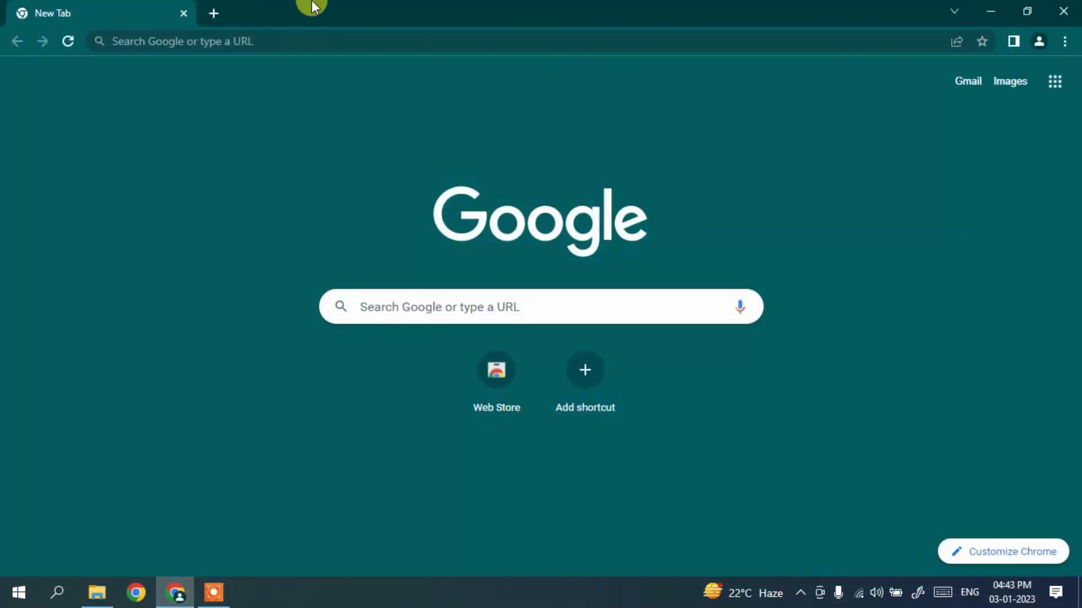
{"action": "left_click", "coordinate": [289, 36]}
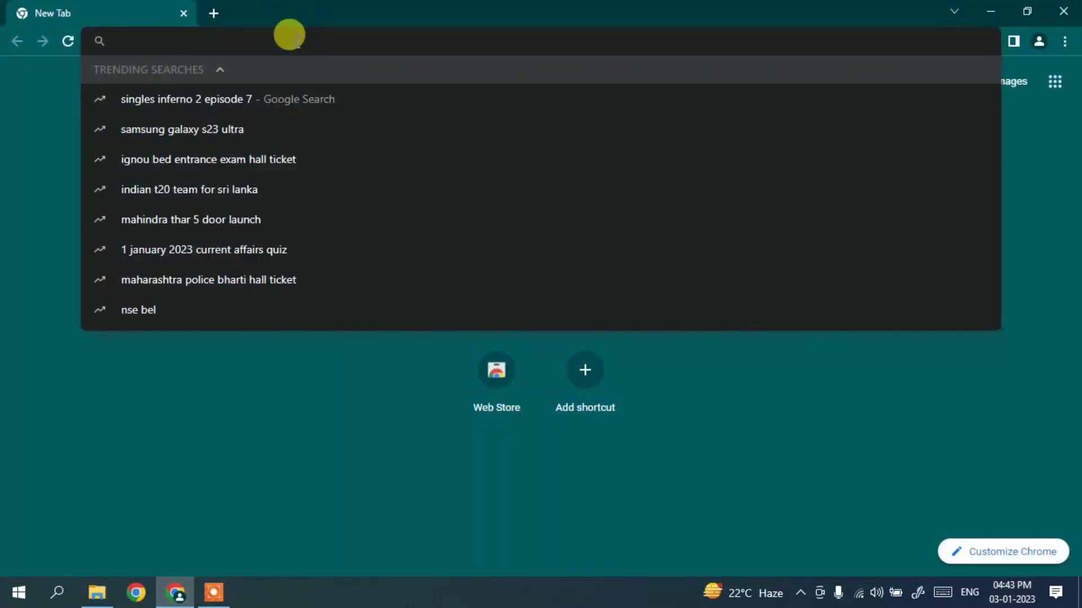
{"action": "type", "text": "android"}
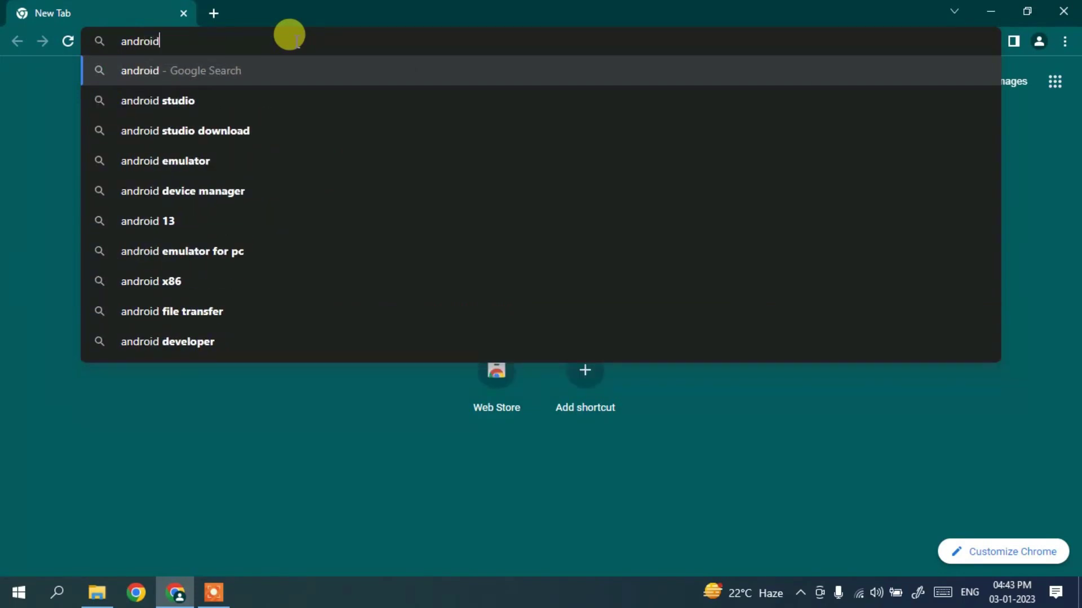
{"action": "key", "text": "Down"}
{"action": "key", "text": "Down"}
{"action": "key", "text": "Return"}
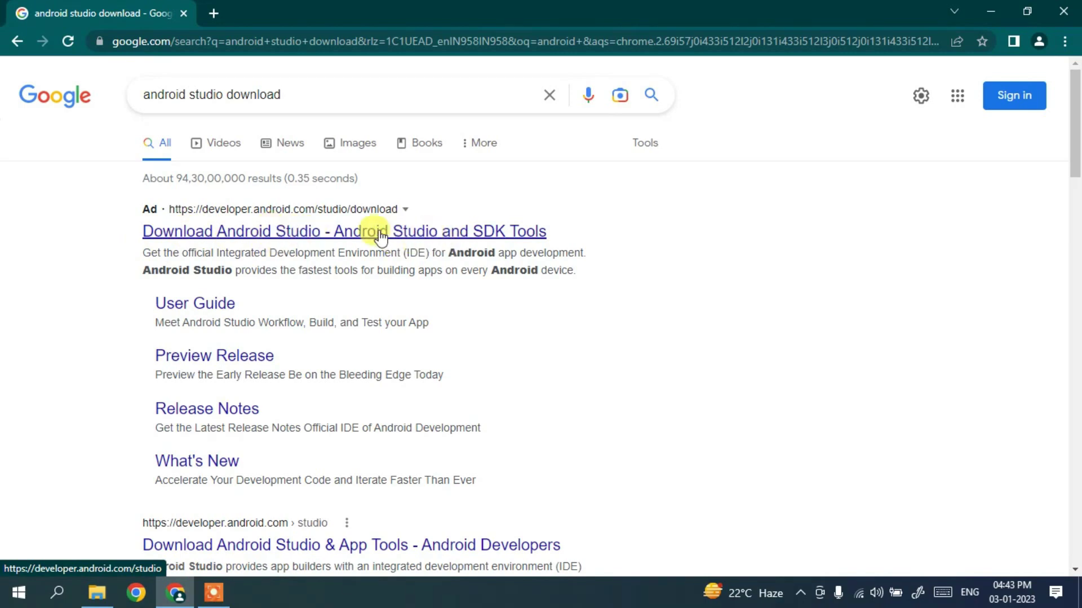
{"action": "left_click", "coordinate": [334, 233]}
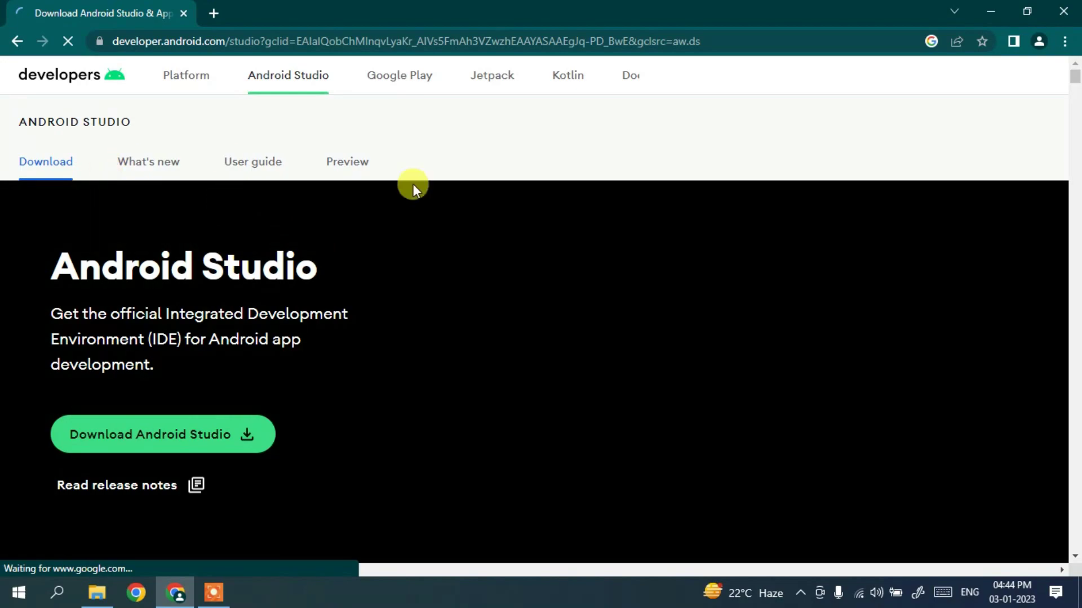
Step: Agree to the terms and conditions and start downloading Android Studio Dolphin 2021.3.1 Patch 1 for Windows
{"action": "scroll", "coordinate": [75, 378], "scroll_direction": "down", "scroll_amount": 1}
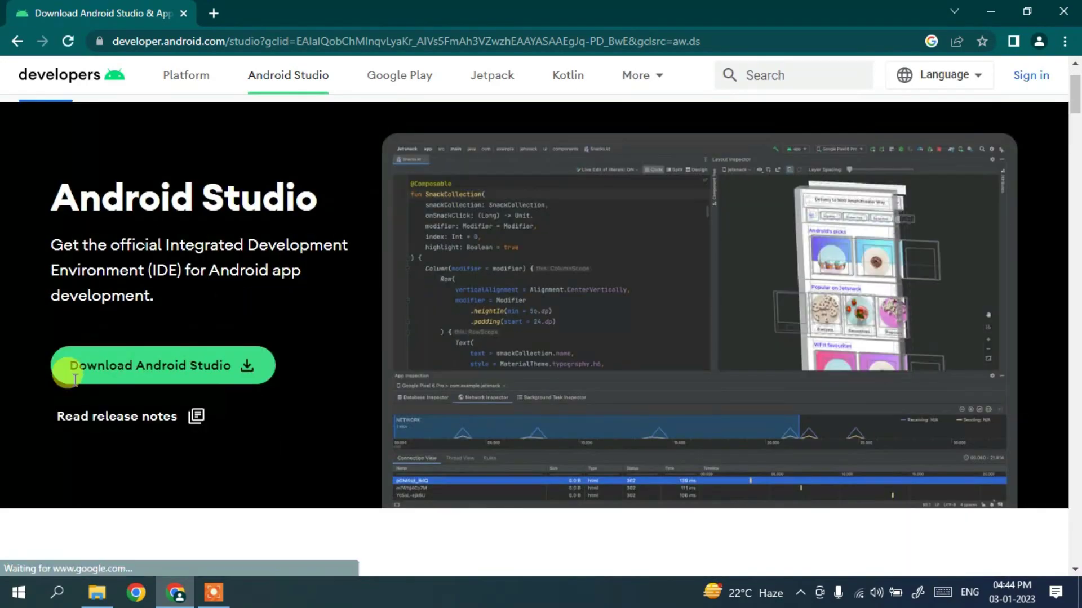
{"action": "left_click", "coordinate": [142, 375]}
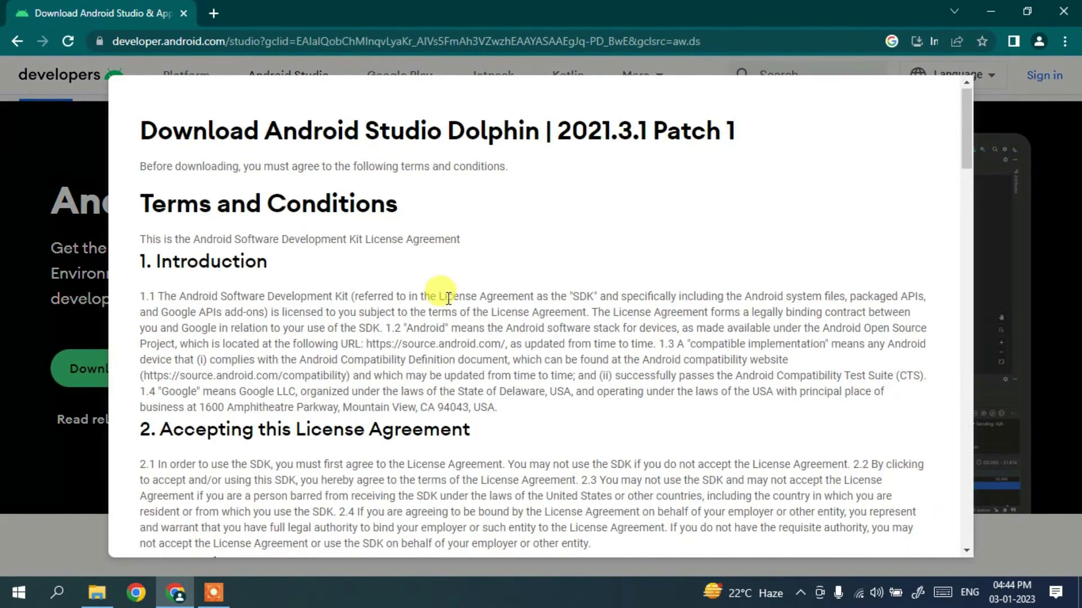
{"action": "scroll", "coordinate": [442, 296], "scroll_direction": "down", "scroll_amount": 20}
{"action": "left_click", "coordinate": [231, 421]}
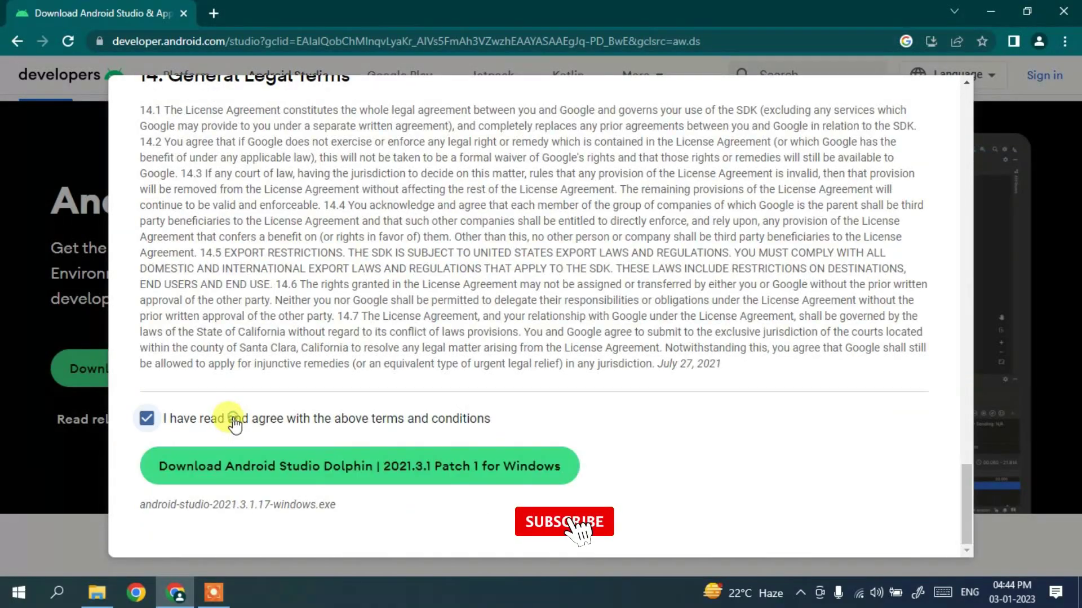
{"action": "left_click", "coordinate": [282, 467]}
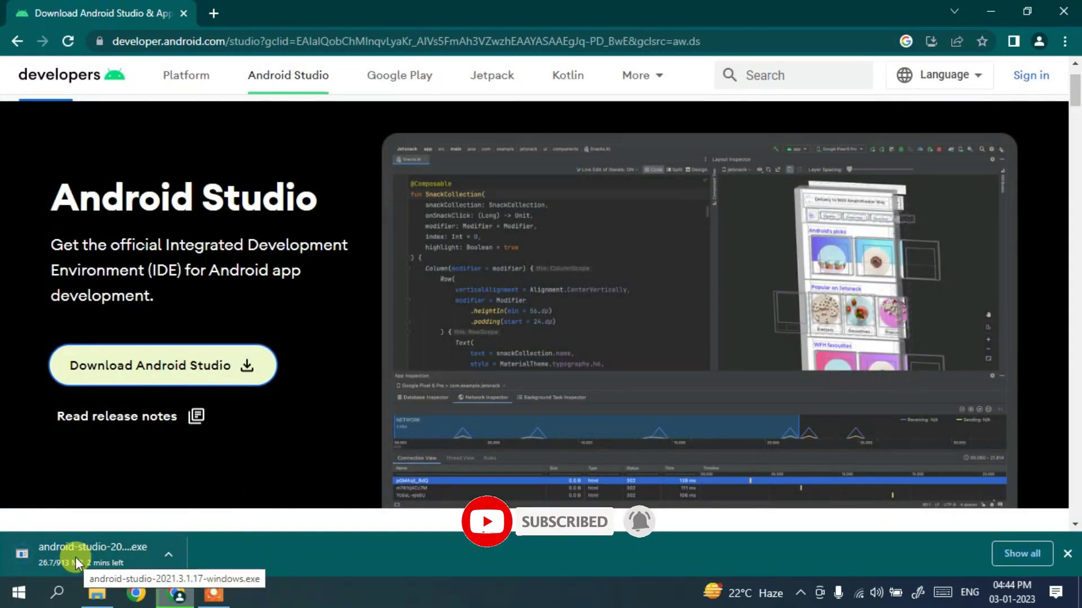
Step: Cancel the running Android Studio installer download and minimise the browser
{"action": "left_click", "coordinate": [169, 556]}
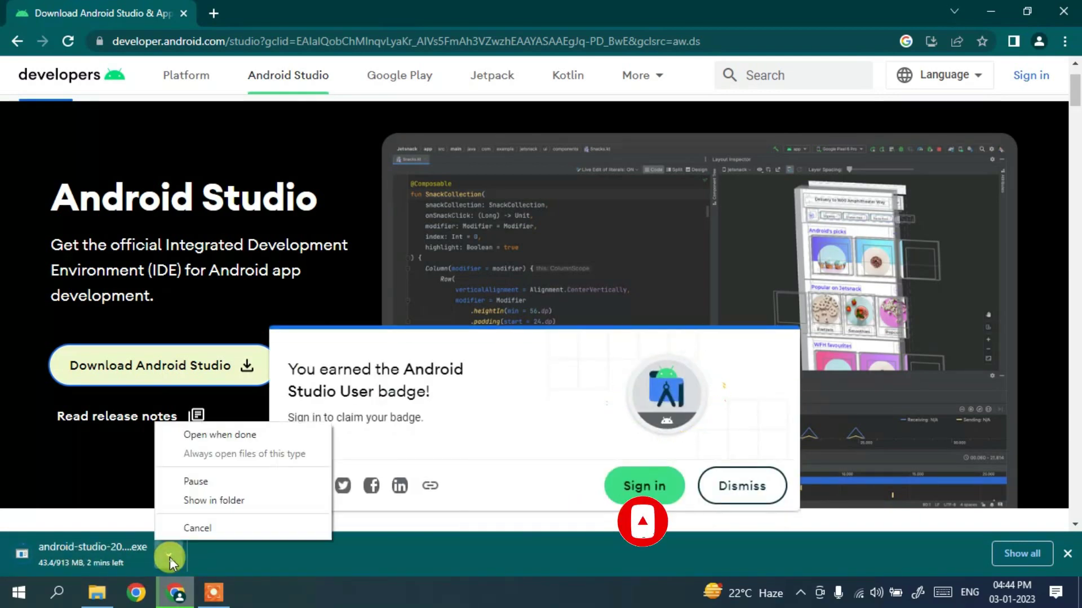
{"action": "left_click", "coordinate": [205, 529]}
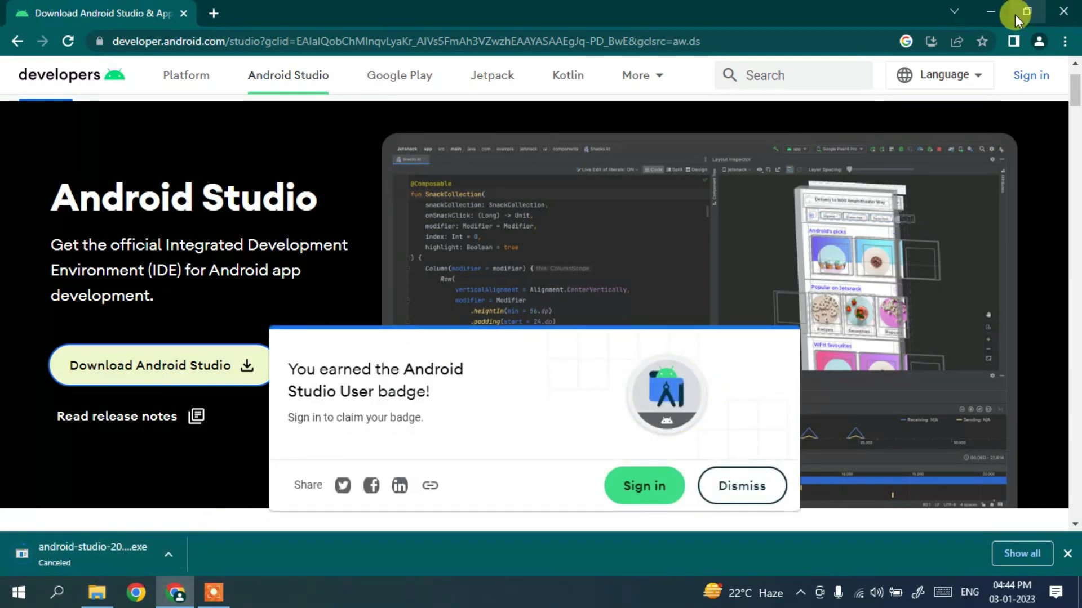
{"action": "left_click", "coordinate": [990, 11]}
Step: Switch to File Explorer, run android-studio-2021.3.1.17-windows.exe from Downloads\Software, and minimise the folder window
{"action": "left_click", "coordinate": [97, 592]}
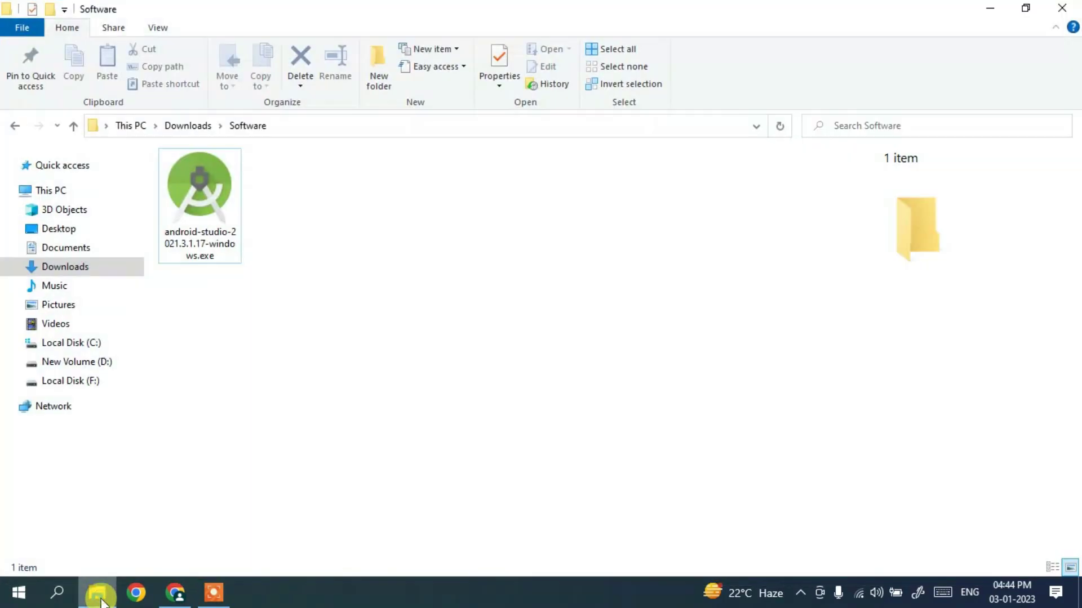
{"action": "left_click", "coordinate": [234, 245]}
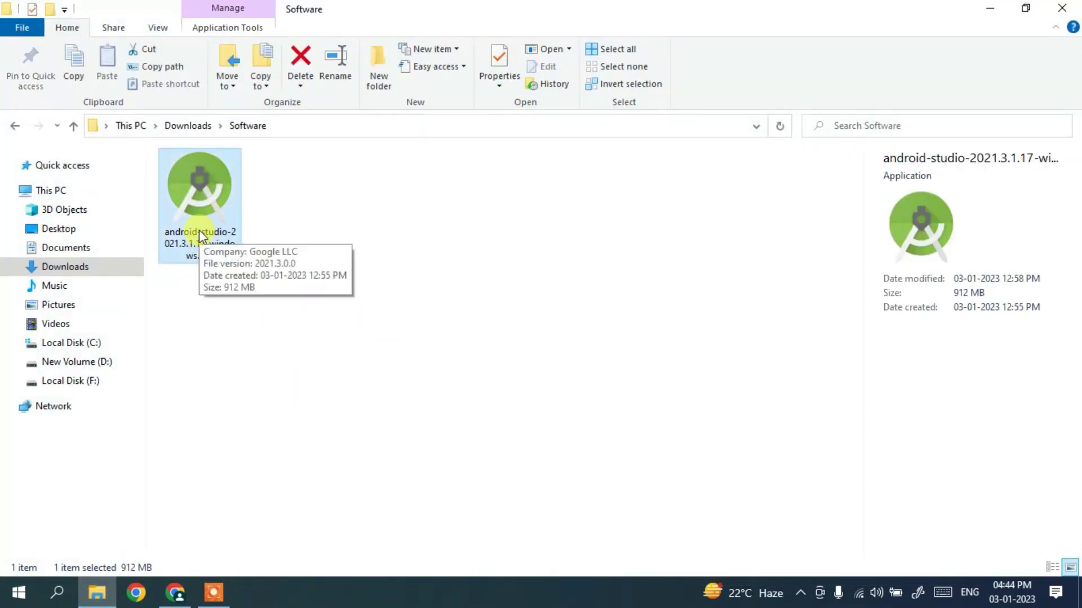
{"action": "double_click", "coordinate": [216, 201]}
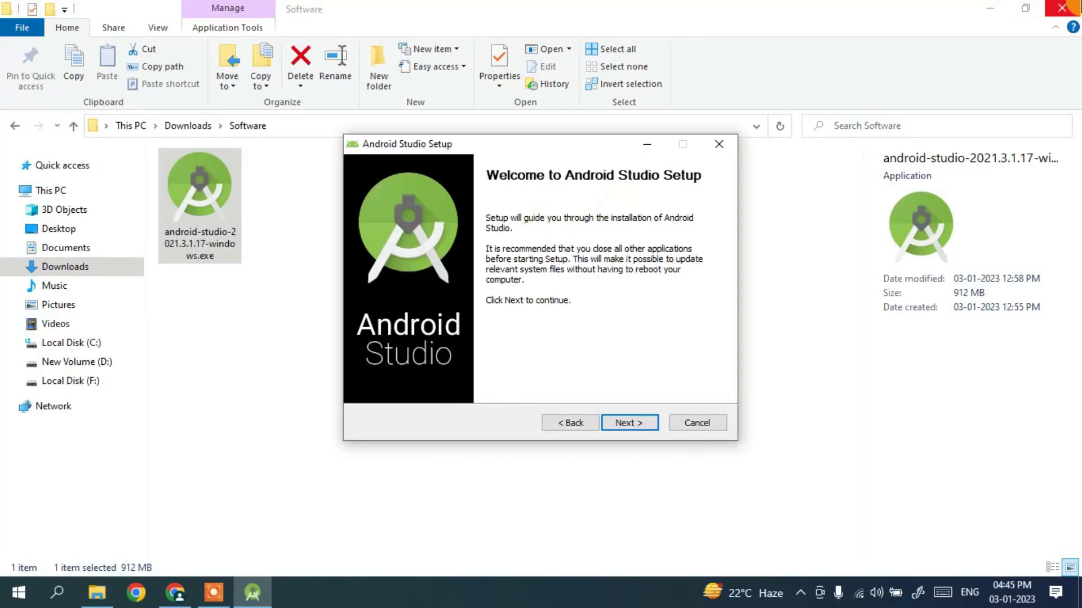
{"action": "left_click", "coordinate": [990, 8]}
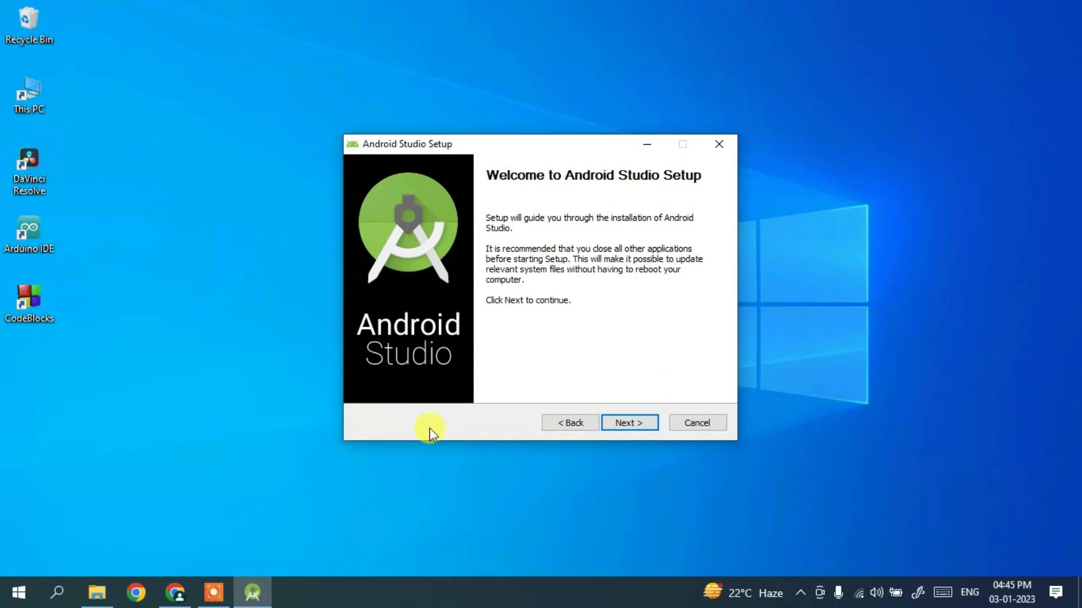
Step: Install Android Studio without the Android Virtual Device component, keeping the default installation location and the Android Studio Start Menu folder
{"action": "left_click", "coordinate": [638, 423]}
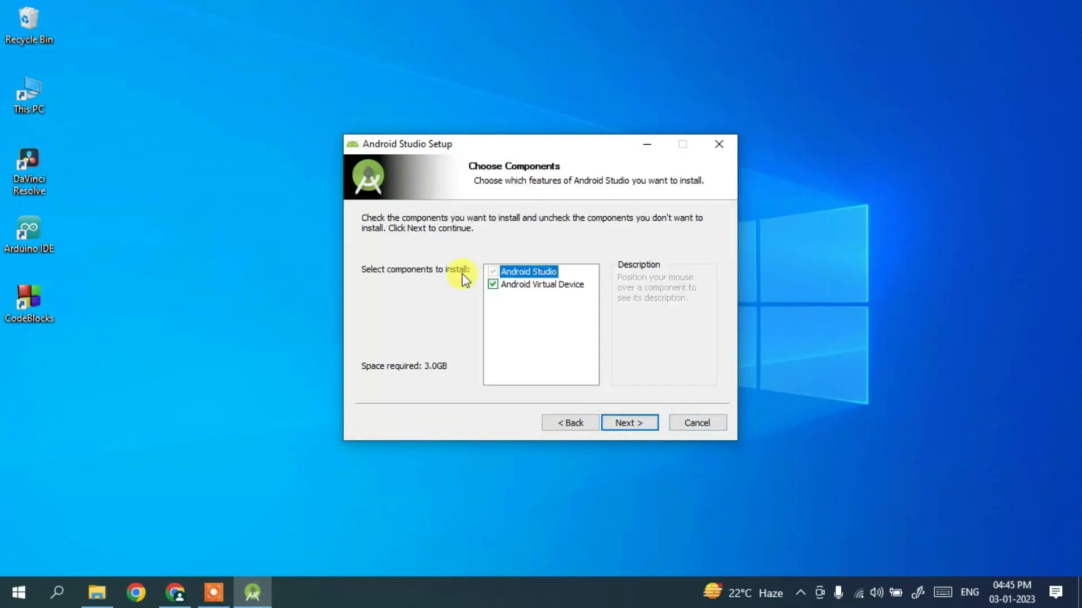
{"action": "left_click", "coordinate": [493, 285]}
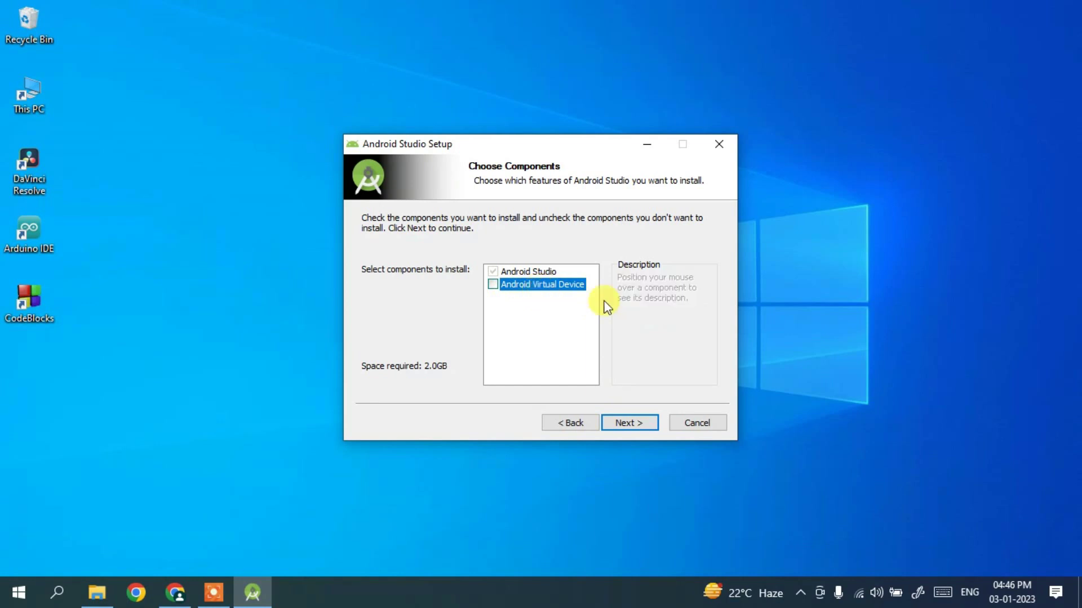
{"action": "left_click", "coordinate": [629, 423]}
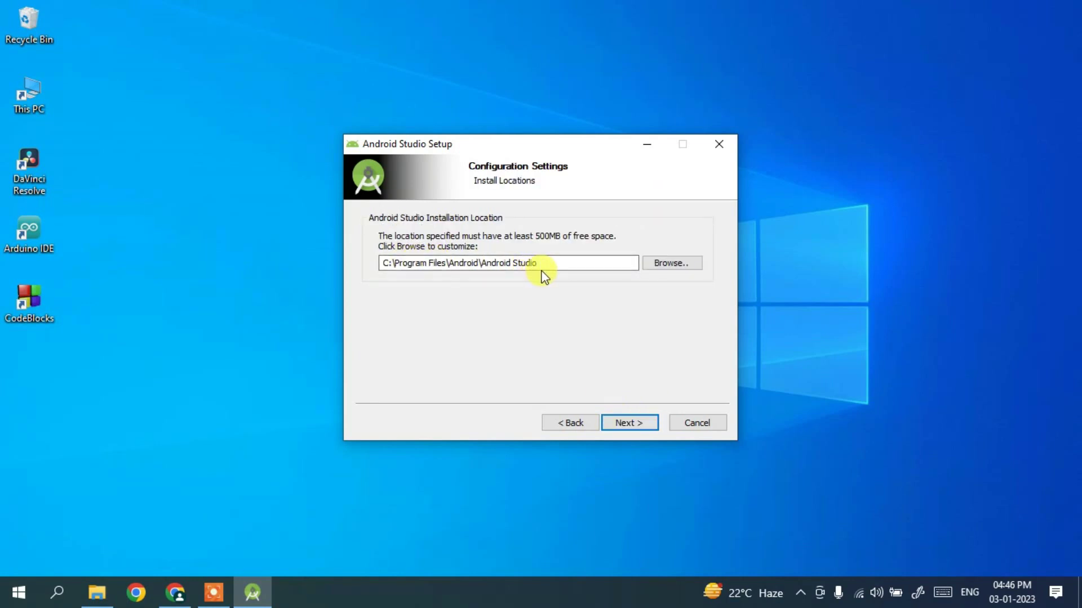
{"action": "left_click", "coordinate": [629, 422]}
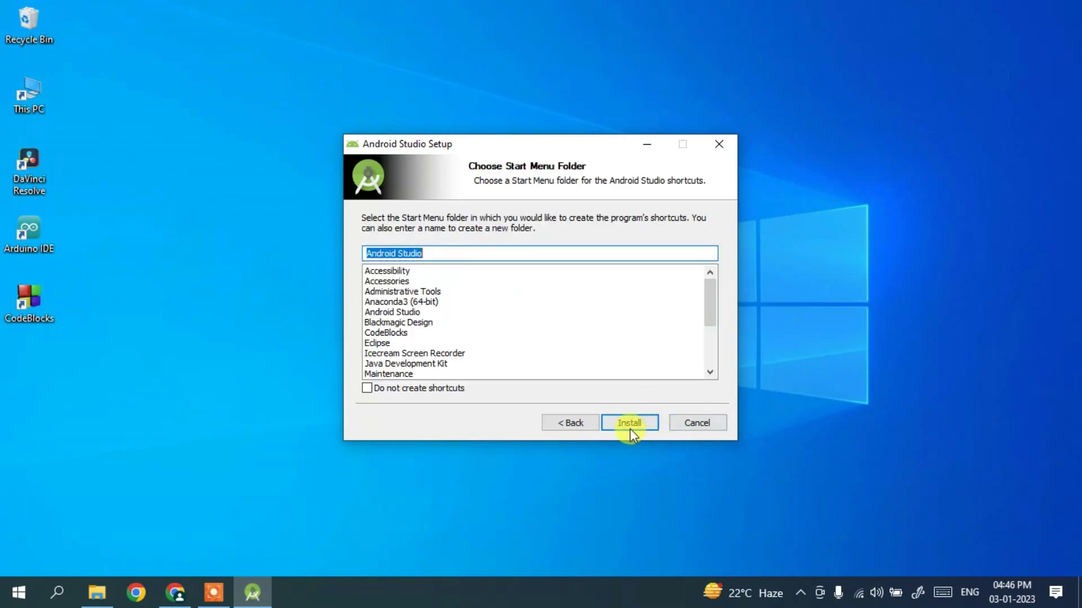
{"action": "left_click", "coordinate": [633, 424]}
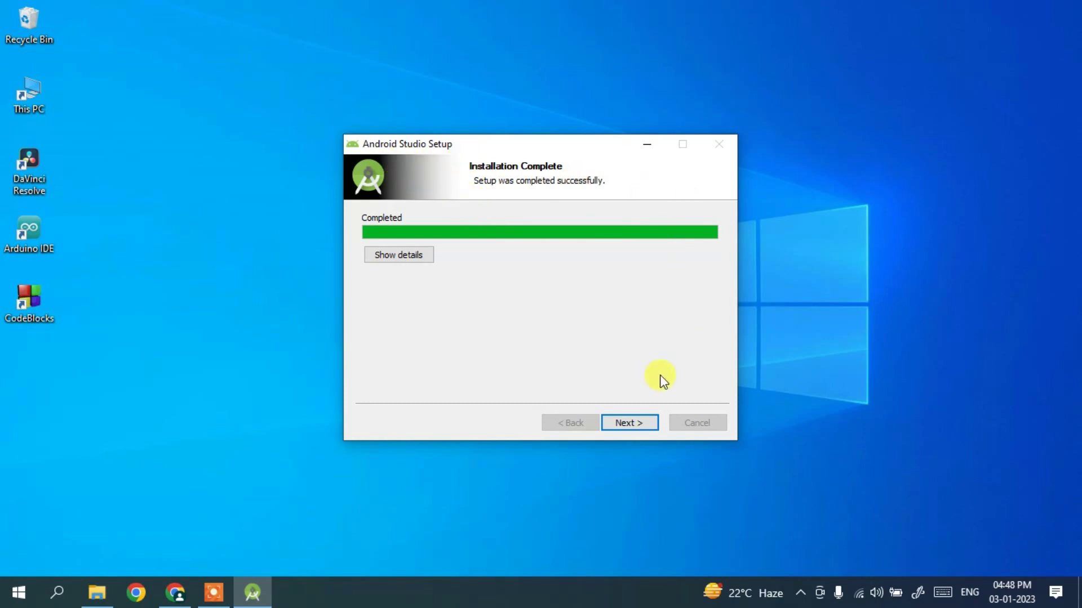
Step: Finish the installer with Start Android Studio enabled and choose not to import settings
{"action": "left_click", "coordinate": [627, 420]}
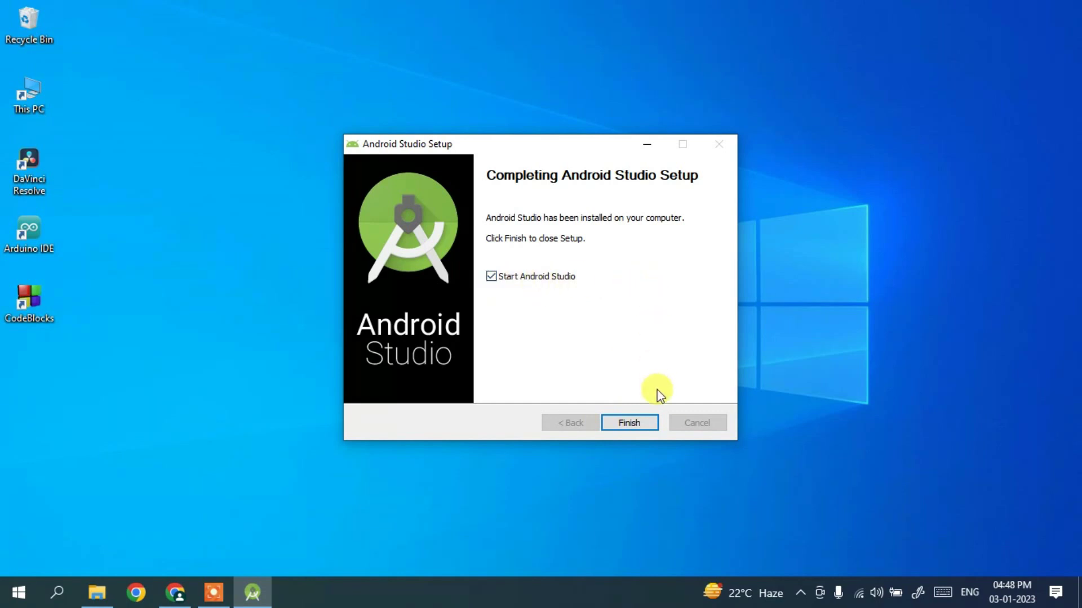
{"action": "left_click", "coordinate": [643, 424]}
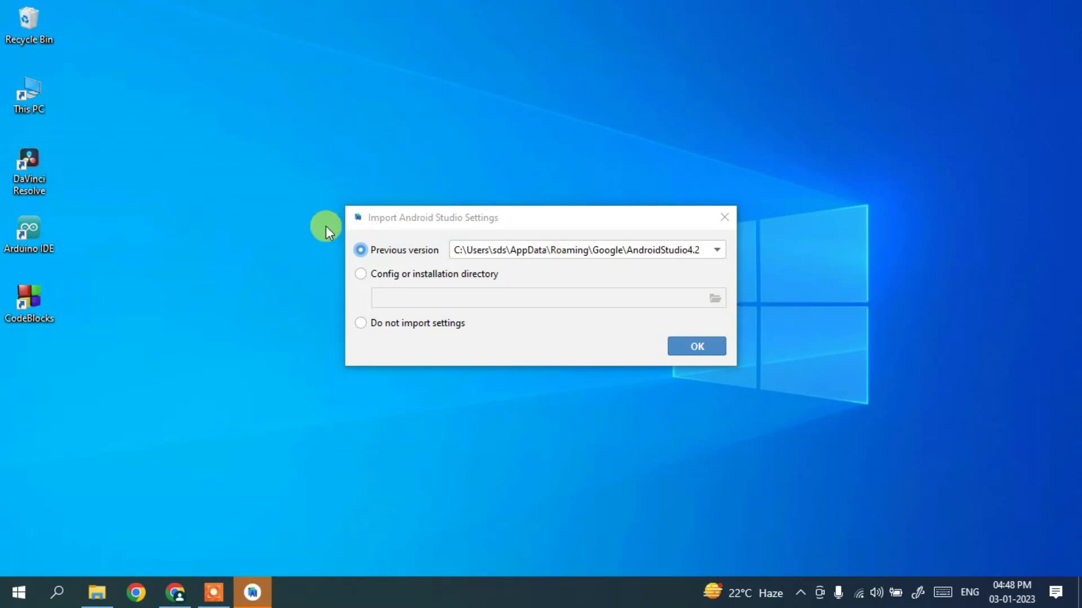
{"action": "left_click", "coordinate": [387, 323]}
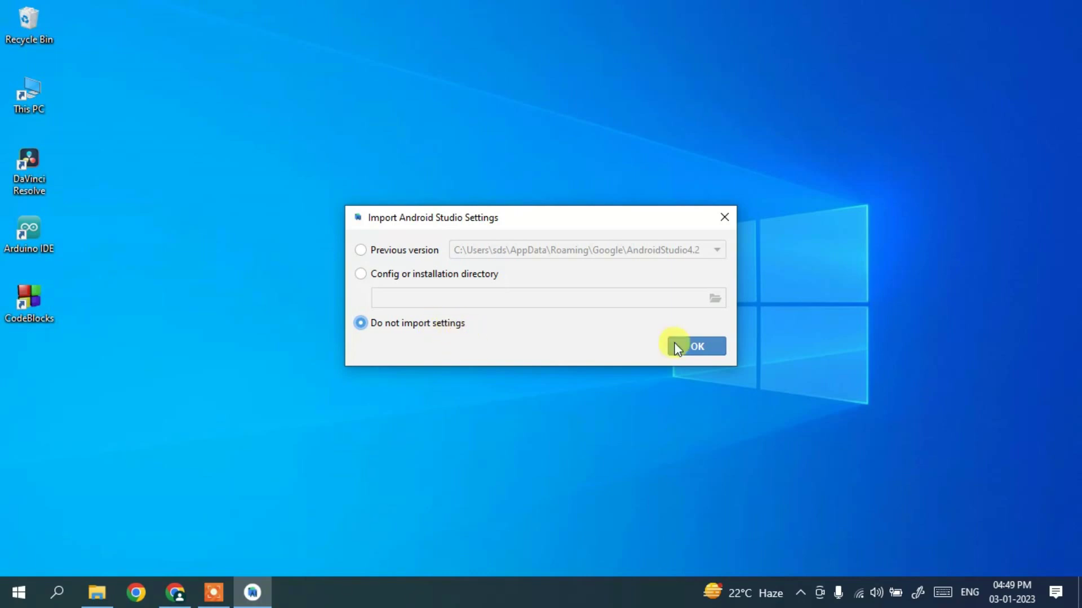
{"action": "left_click", "coordinate": [707, 345]}
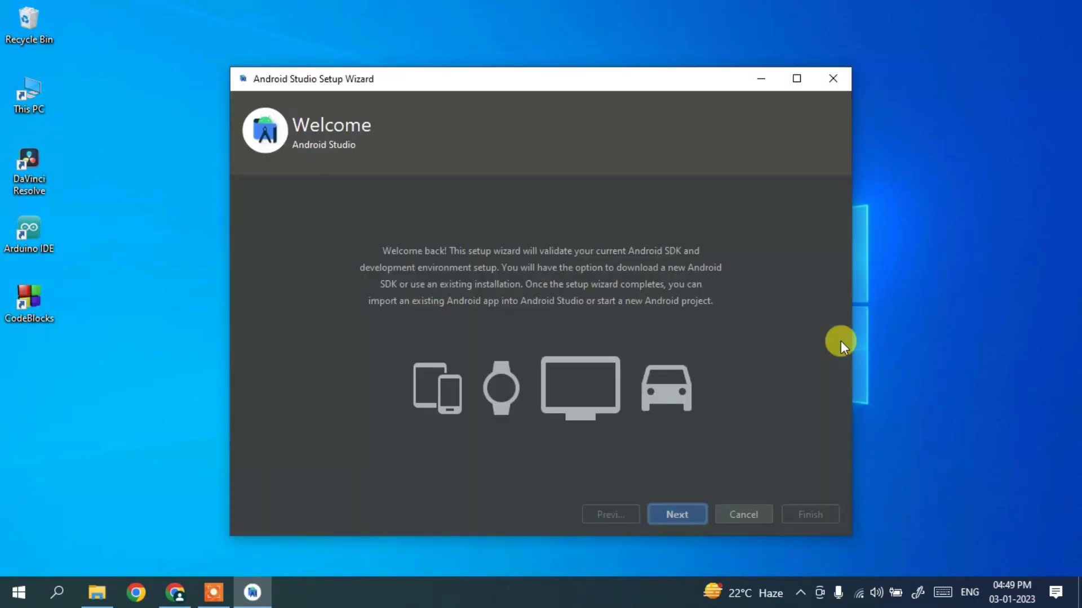
Step: Choose the Custom install type in the setup wizard and accept the default JDK location
{"action": "left_click", "coordinate": [688, 514]}
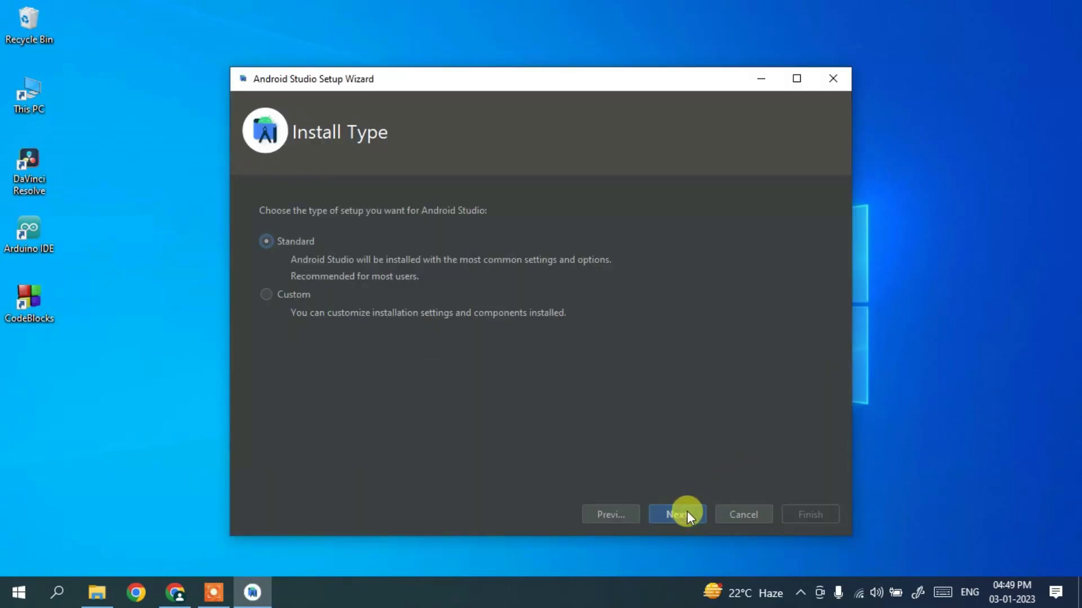
{"action": "left_click", "coordinate": [297, 299]}
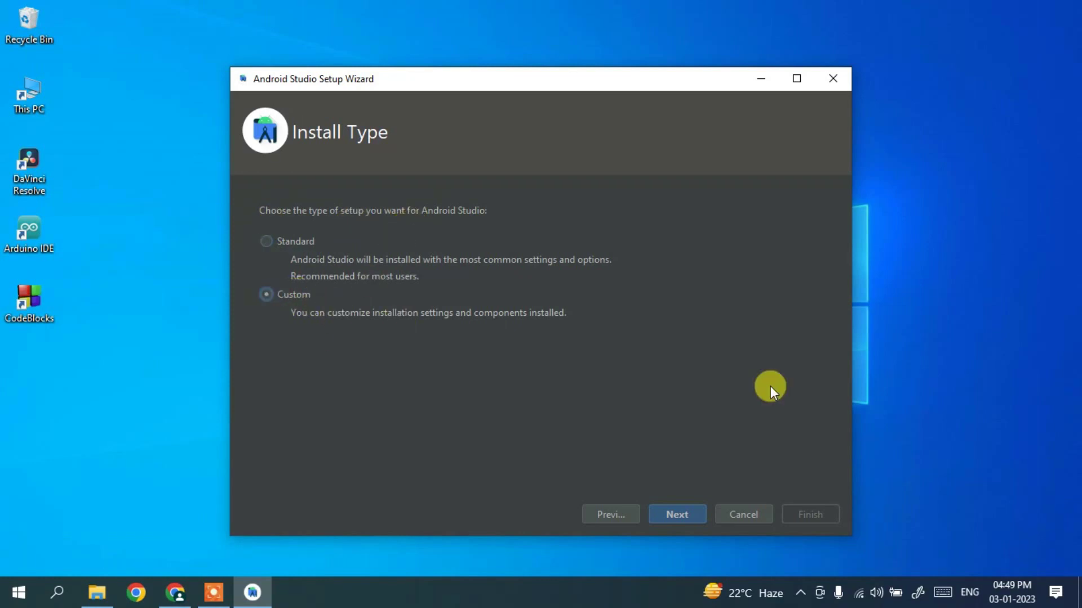
{"action": "left_click", "coordinate": [680, 515]}
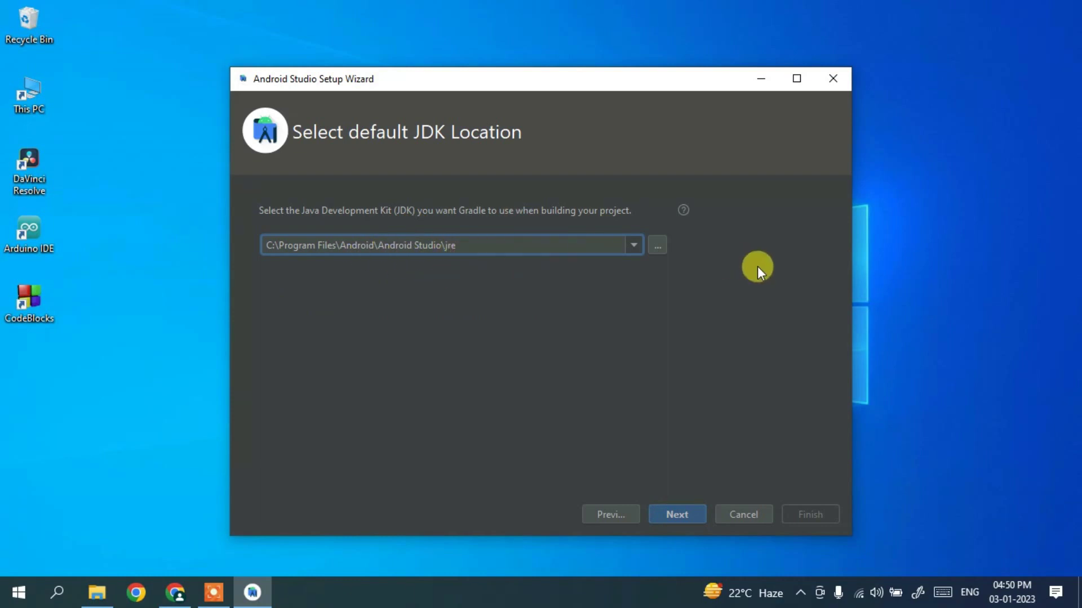
{"action": "left_click", "coordinate": [678, 515]}
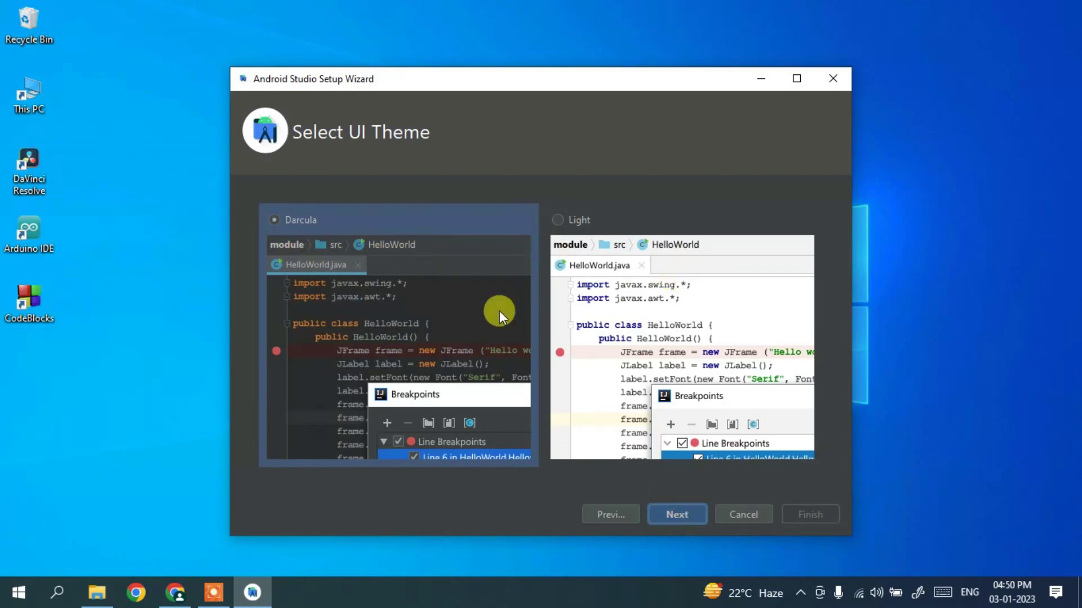
Step: Preview the Light UI theme, then select Darcula and continue to the SDK components
{"action": "left_click", "coordinate": [579, 302]}
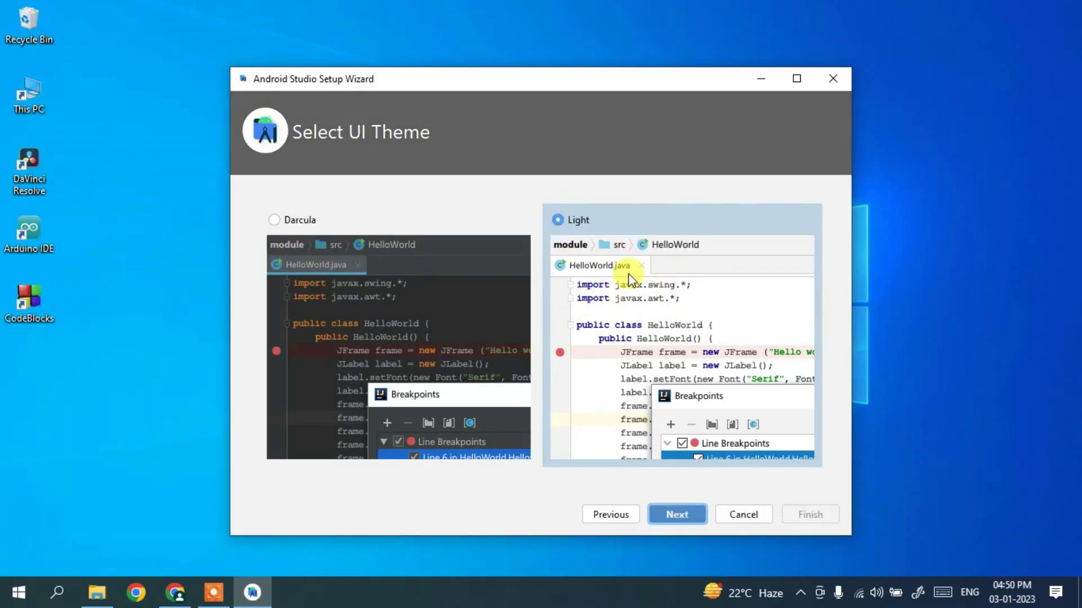
{"action": "left_click", "coordinate": [405, 321]}
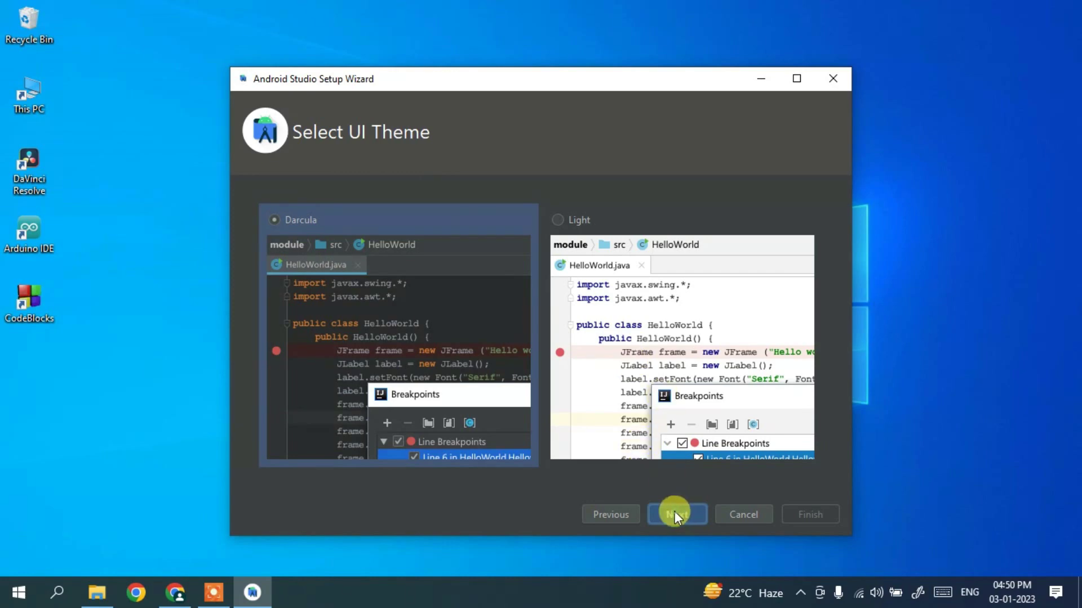
{"action": "left_click", "coordinate": [675, 514]}
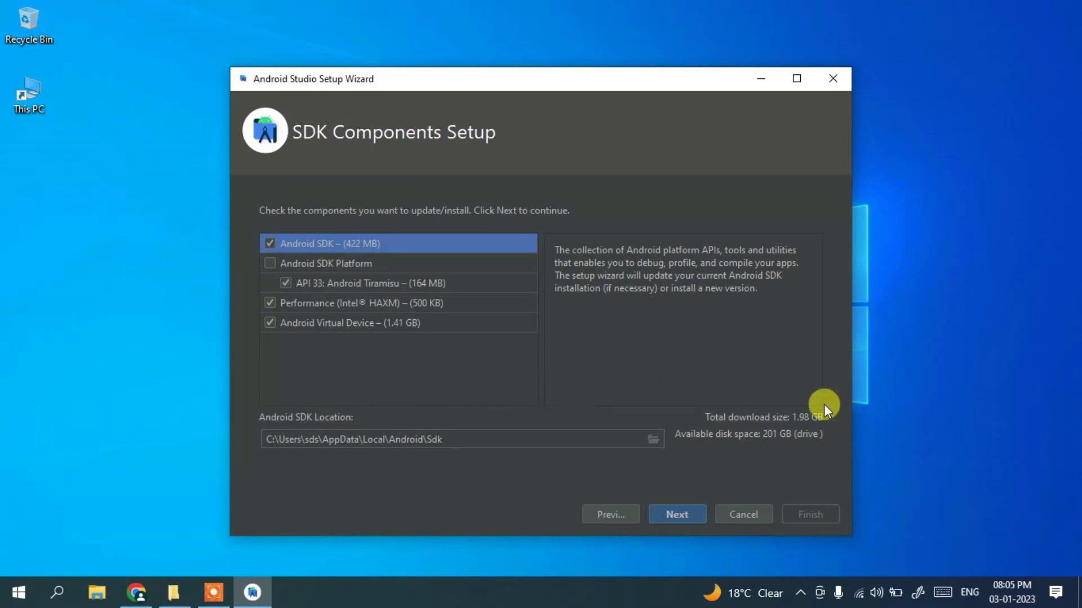
Step: Exclude Android Virtual Device from the SDK components, keep the emulator RAM at 2,048 MiB, and review the installation settings
{"action": "left_click", "coordinate": [381, 326]}
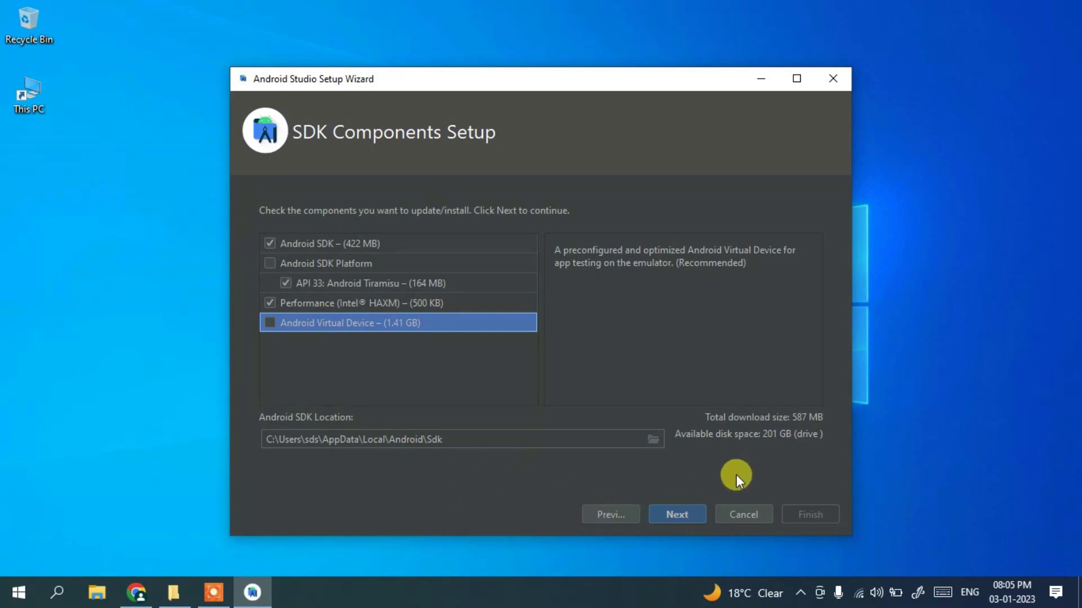
{"action": "left_click", "coordinate": [677, 511]}
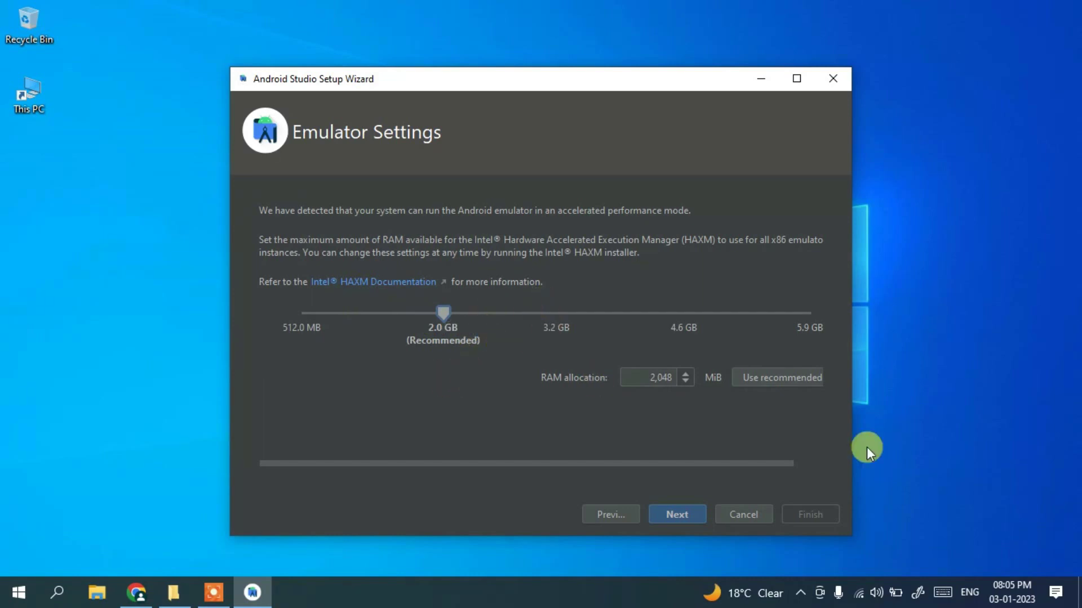
{"action": "left_click", "coordinate": [683, 515]}
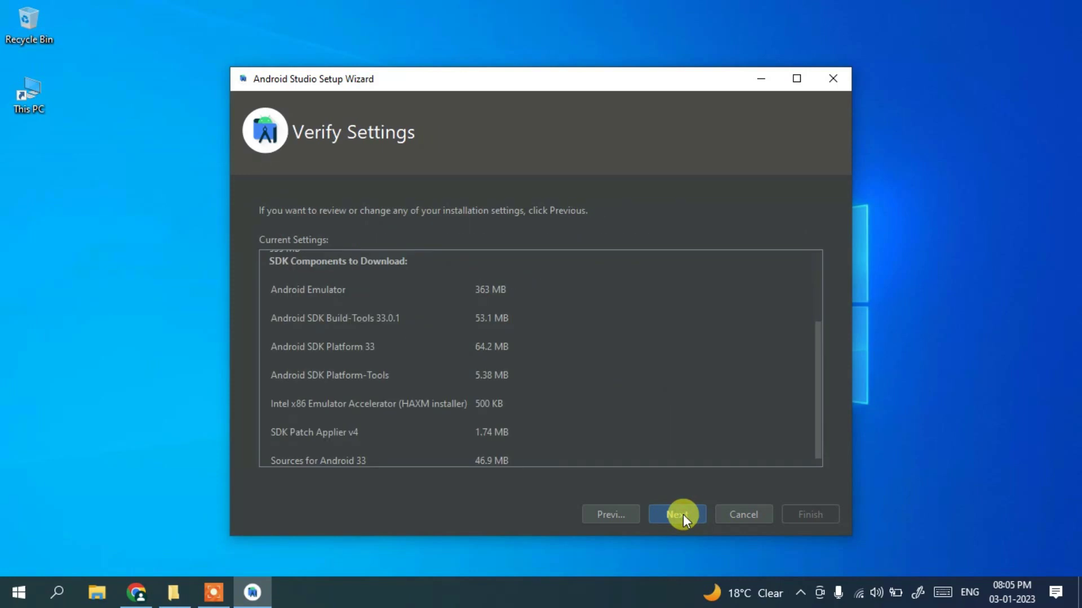
{"action": "scroll", "coordinate": [599, 394], "scroll_direction": "up", "scroll_amount": 3}
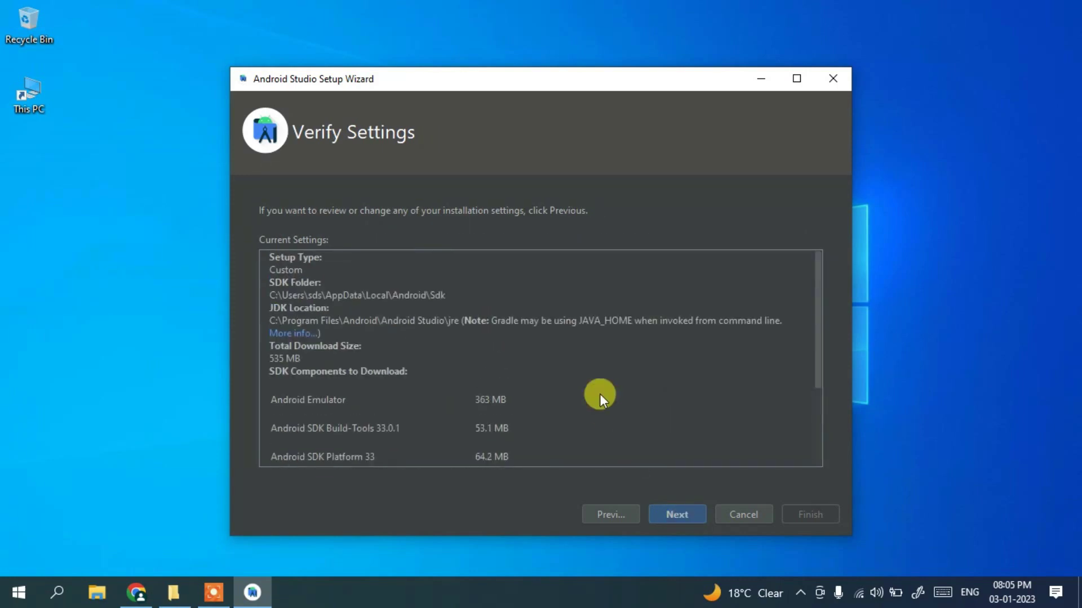
Step: Review the listed SDK components, accept the android-sdk-license and intel-android-extra-license agreements, and start the component download
{"action": "scroll", "coordinate": [476, 331], "scroll_direction": "down", "scroll_amount": 3}
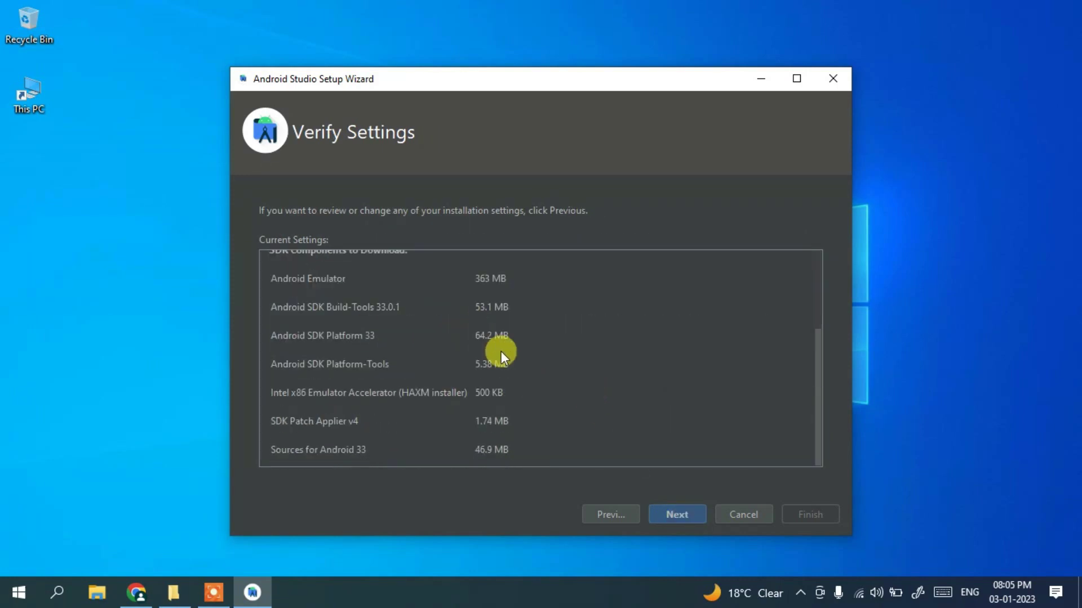
{"action": "scroll", "coordinate": [501, 352], "scroll_direction": "up", "scroll_amount": 3}
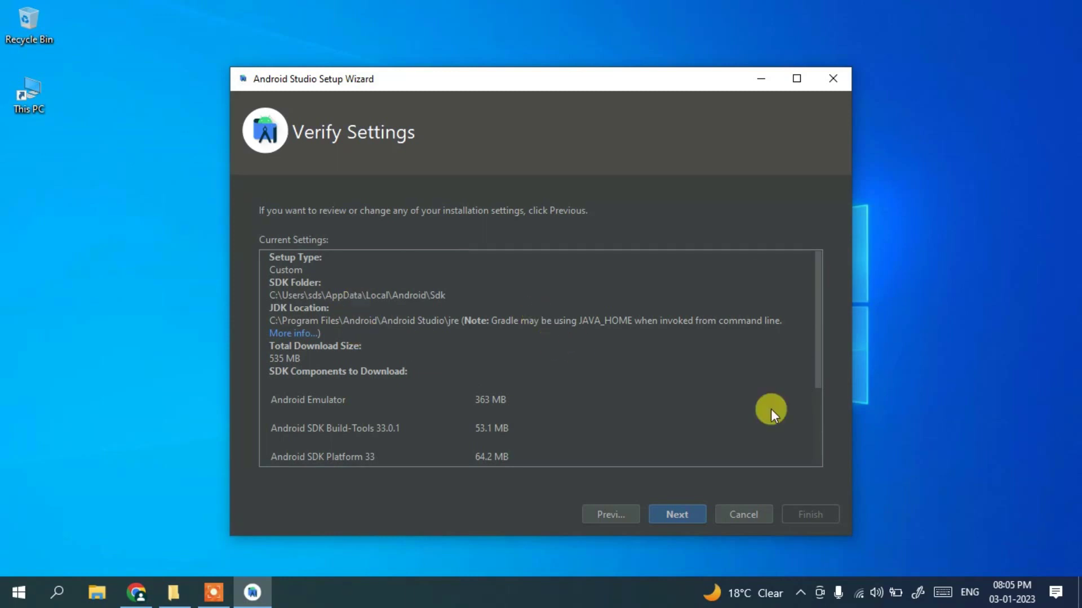
{"action": "left_click", "coordinate": [693, 522]}
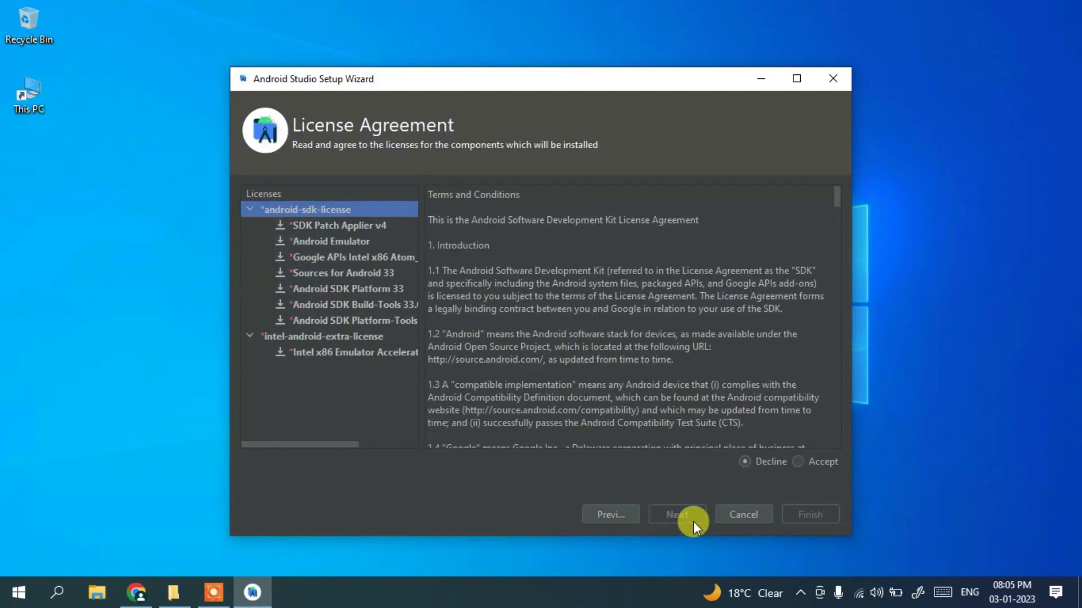
{"action": "left_click", "coordinate": [820, 462]}
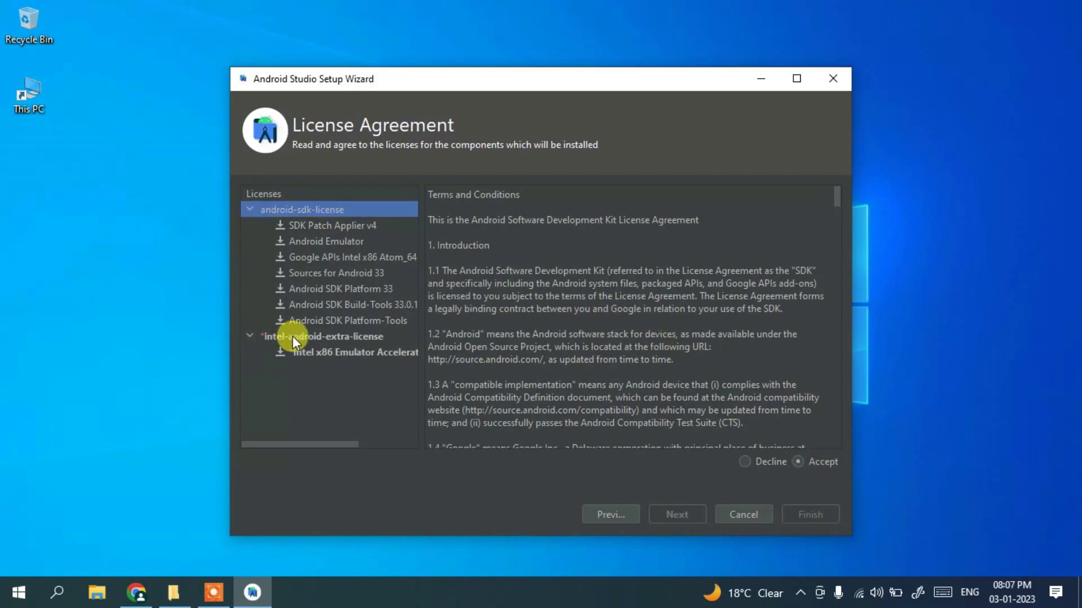
{"action": "left_click", "coordinate": [293, 337]}
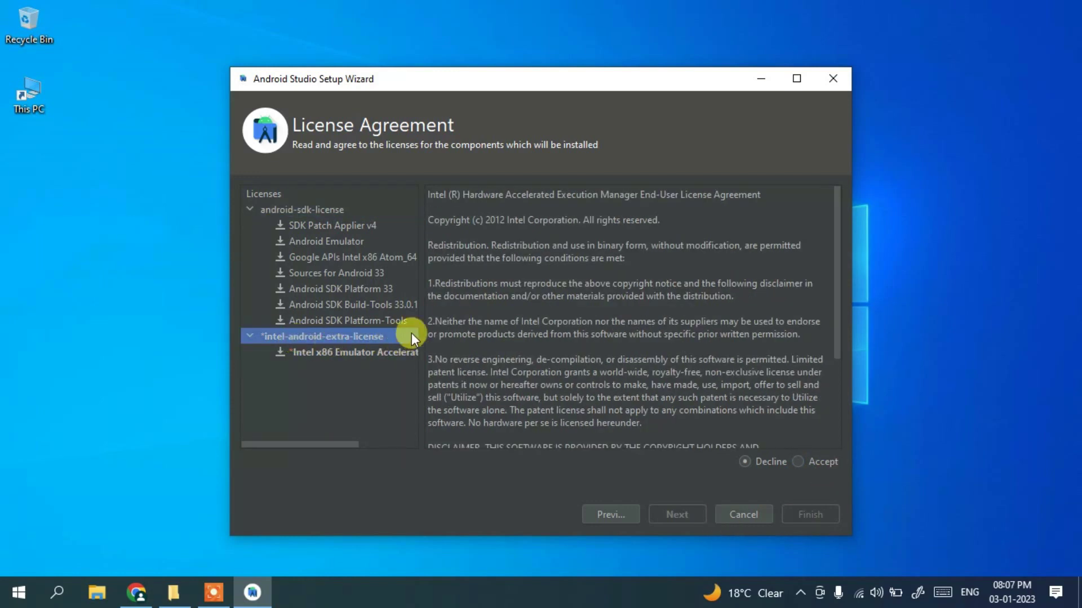
{"action": "left_click", "coordinate": [810, 459]}
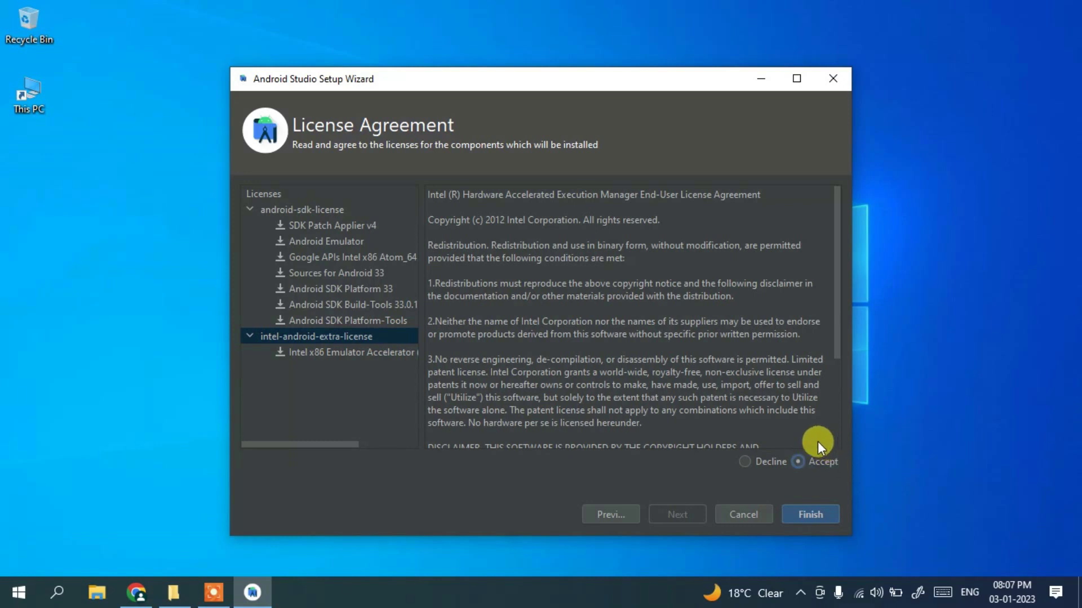
{"action": "scroll", "coordinate": [762, 380], "scroll_direction": "down", "scroll_amount": 3}
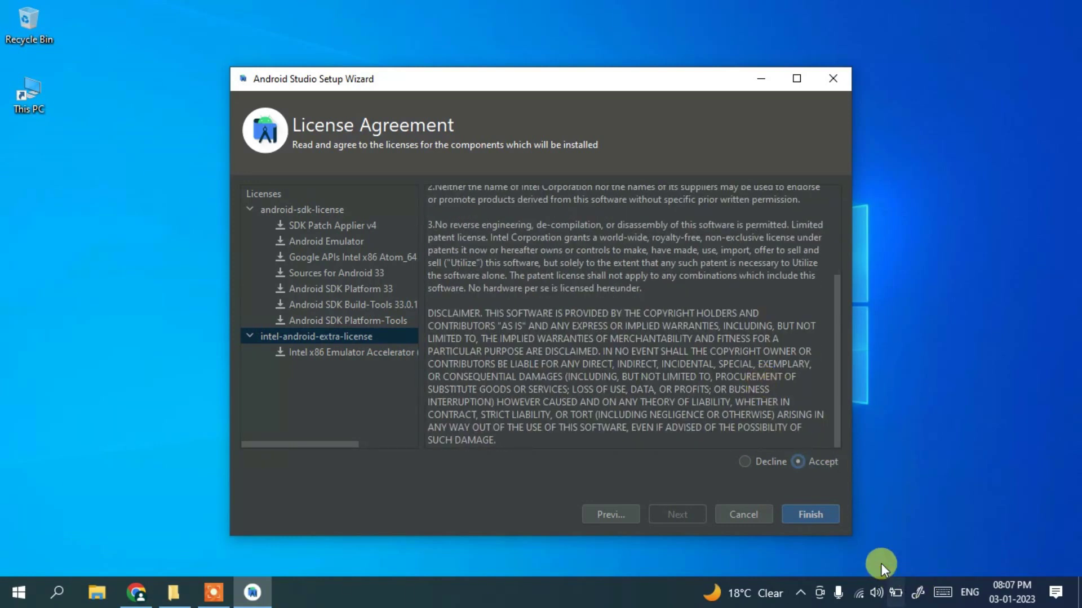
{"action": "left_click", "coordinate": [819, 515]}
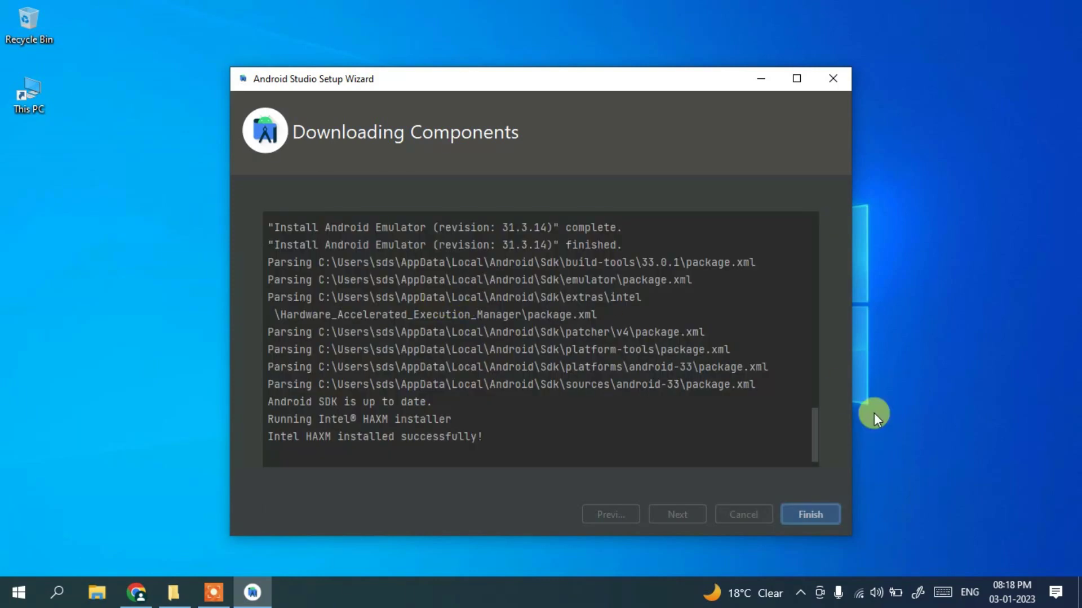
Step: Finish the setup wizard after checking the component installation log, and maximize the welcome window
{"action": "scroll", "coordinate": [641, 375], "scroll_direction": "up", "scroll_amount": 3}
{"action": "scroll", "coordinate": [644, 375], "scroll_direction": "down", "scroll_amount": 3}
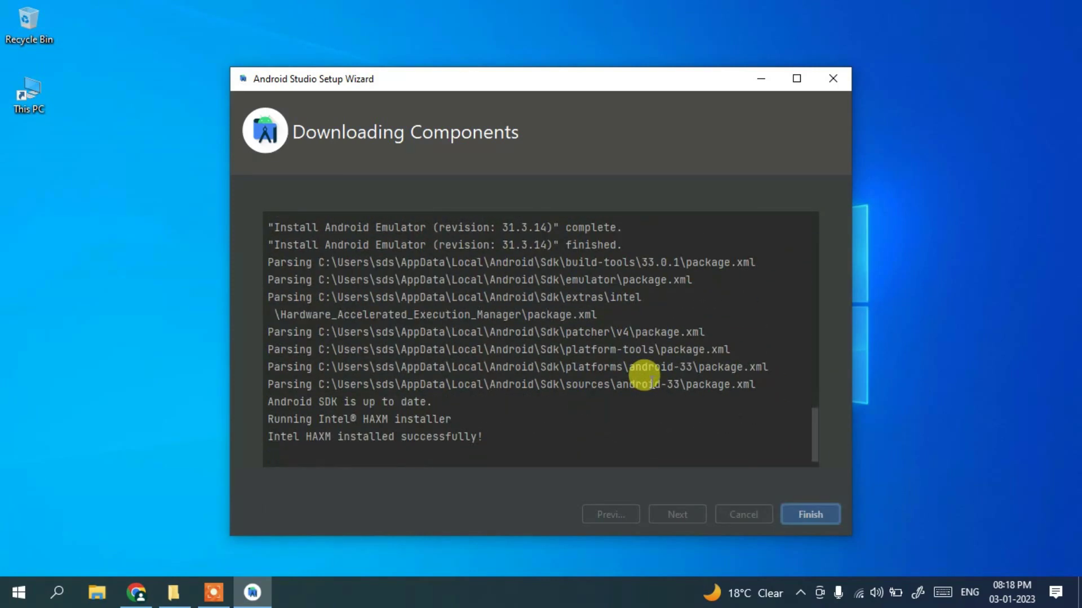
{"action": "left_click", "coordinate": [826, 515]}
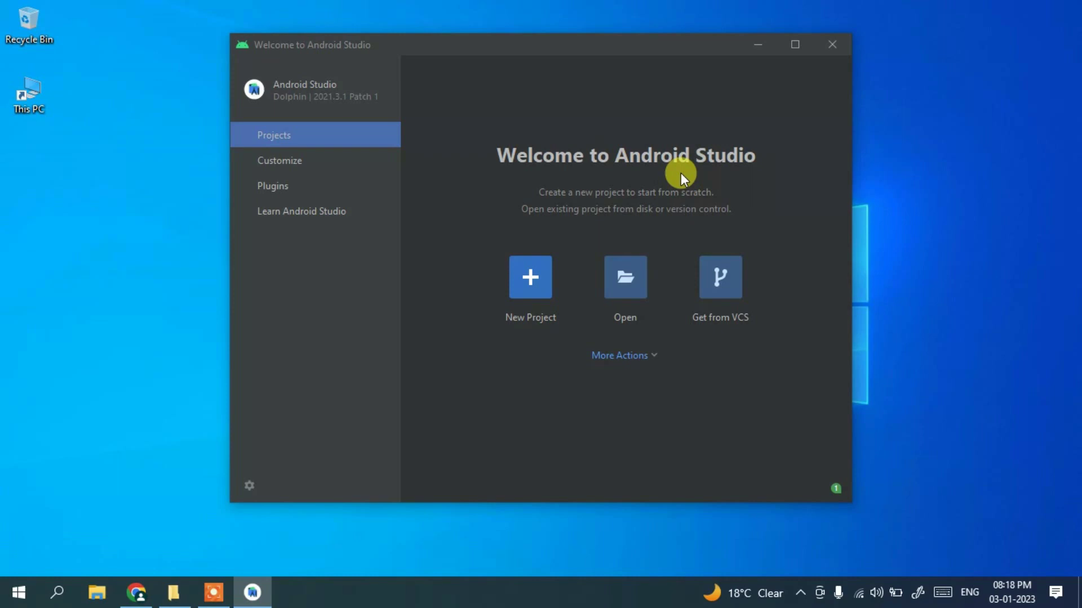
{"action": "left_click", "coordinate": [794, 45]}
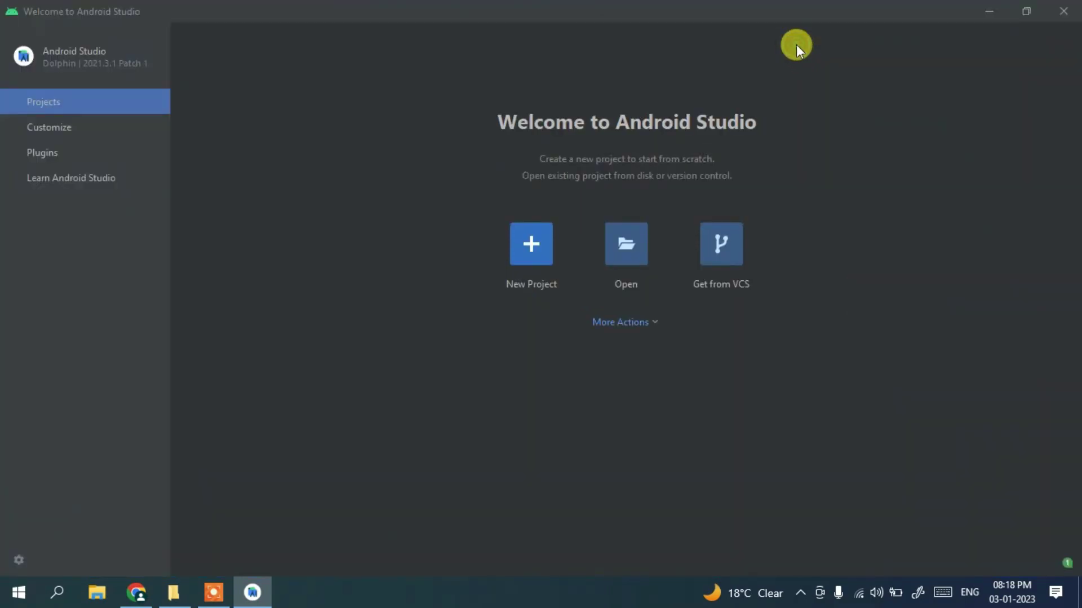
Step: Start a new project, browse the Phone and Tablet templates, and choose the Basic Activity template
{"action": "left_click", "coordinate": [531, 247]}
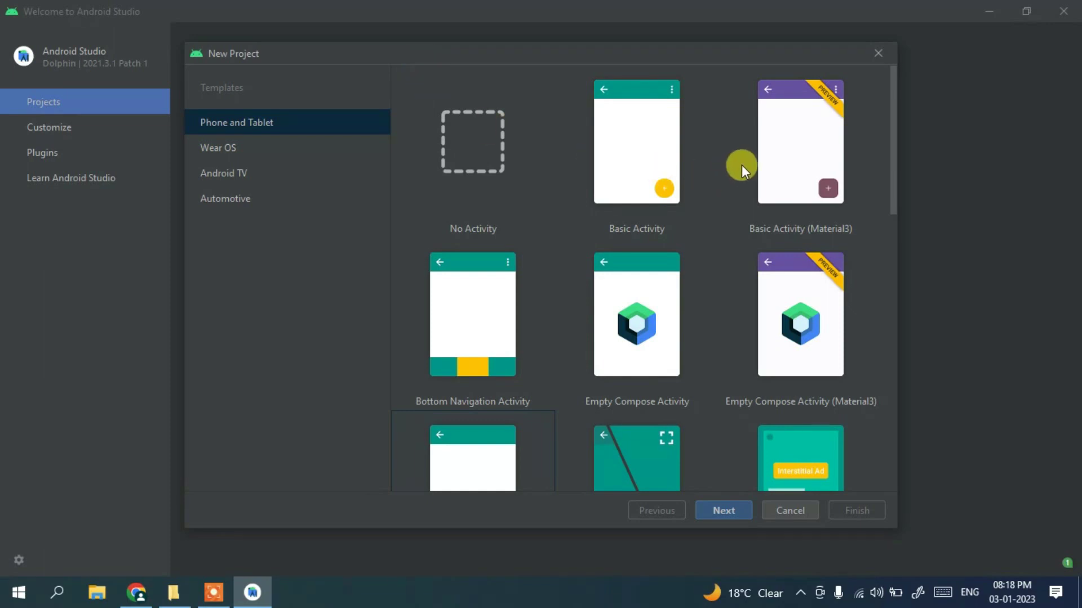
{"action": "scroll", "coordinate": [736, 194], "scroll_direction": "down", "scroll_amount": 3}
{"action": "scroll", "coordinate": [736, 194], "scroll_direction": "up", "scroll_amount": 3}
{"action": "scroll", "coordinate": [636, 289], "scroll_direction": "down", "scroll_amount": 5}
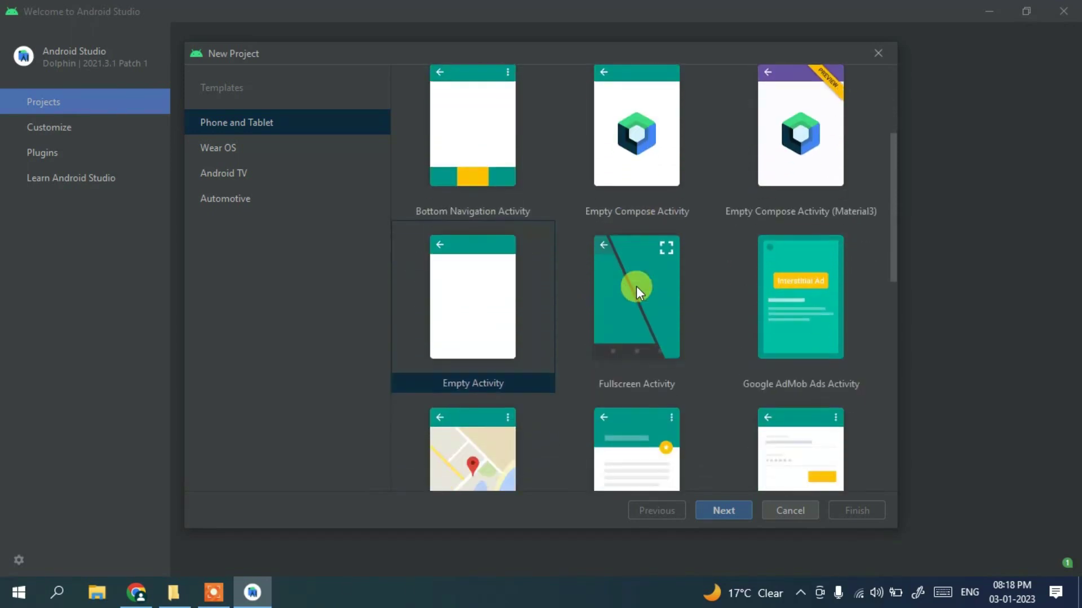
{"action": "scroll", "coordinate": [550, 316], "scroll_direction": "down", "scroll_amount": 2}
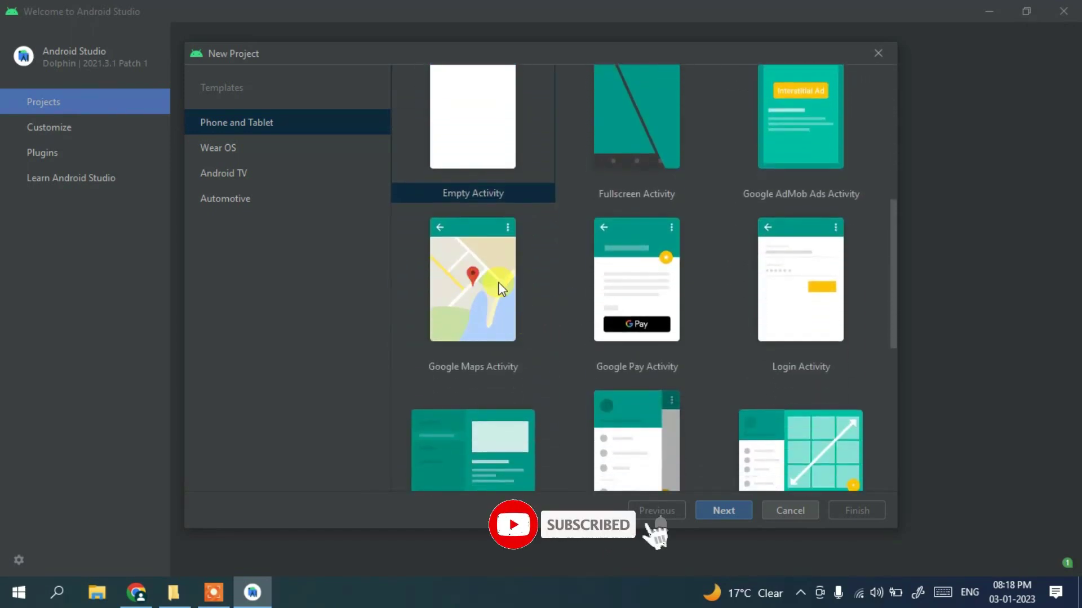
{"action": "scroll", "coordinate": [643, 293], "scroll_direction": "down", "scroll_amount": 2}
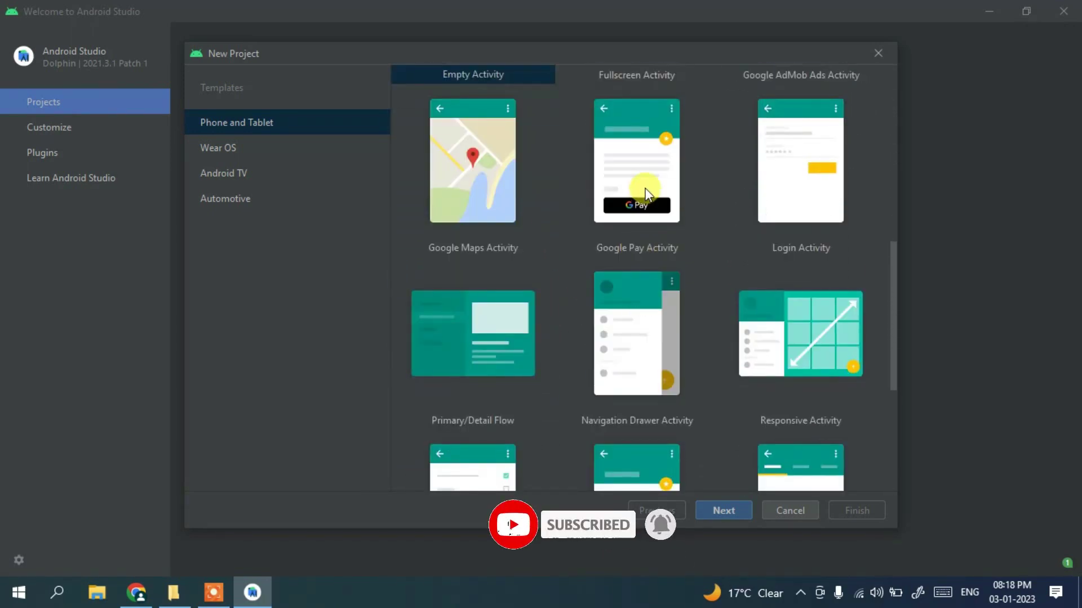
{"action": "scroll", "coordinate": [654, 227], "scroll_direction": "down", "scroll_amount": 5}
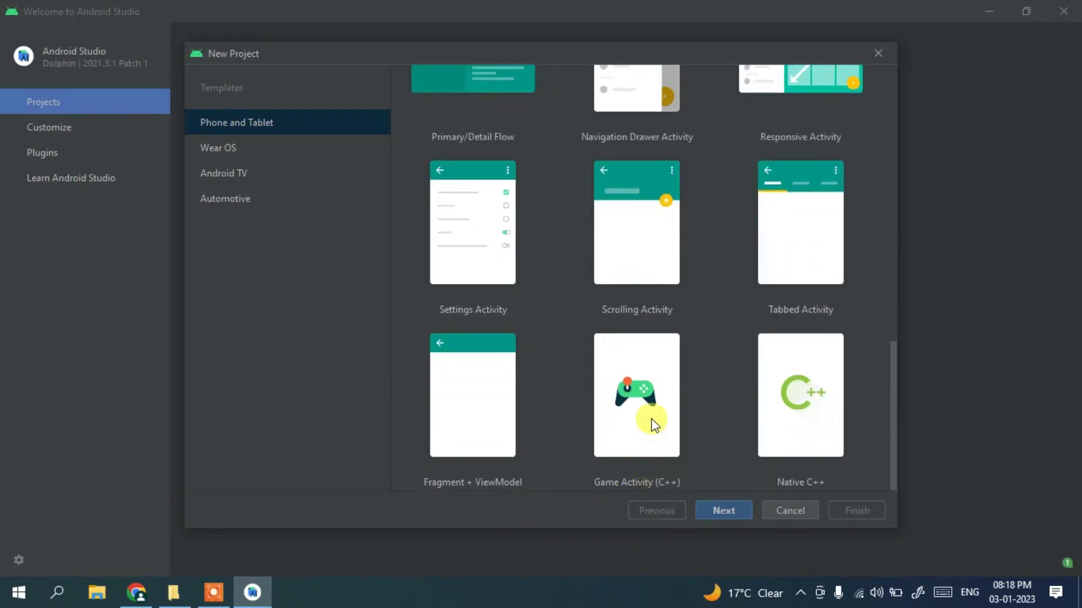
{"action": "scroll", "coordinate": [674, 401], "scroll_direction": "up", "scroll_amount": 13}
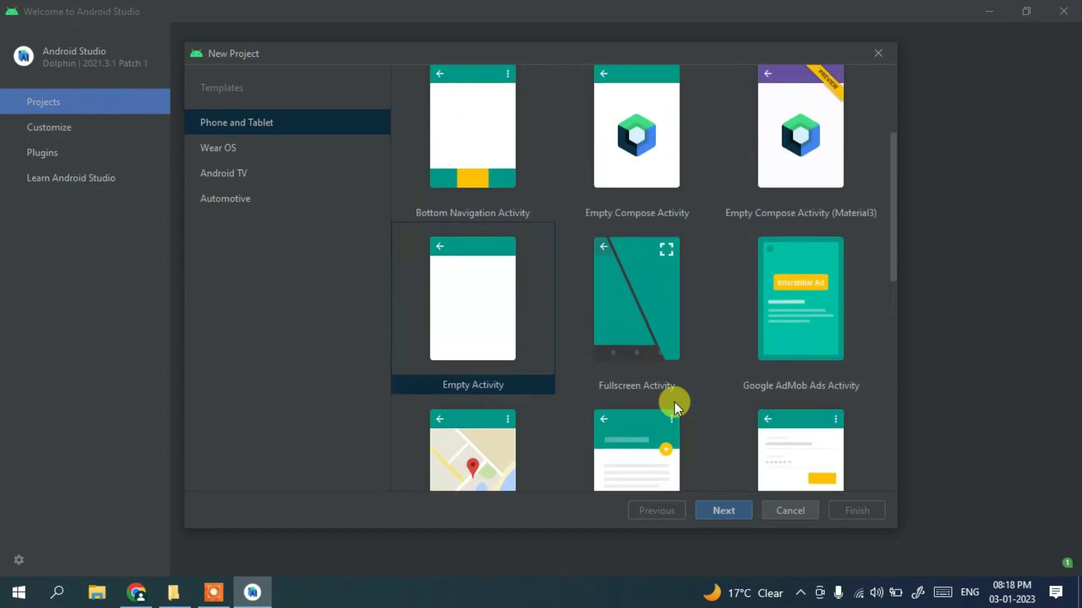
{"action": "scroll", "coordinate": [674, 401], "scroll_direction": "up", "scroll_amount": 1}
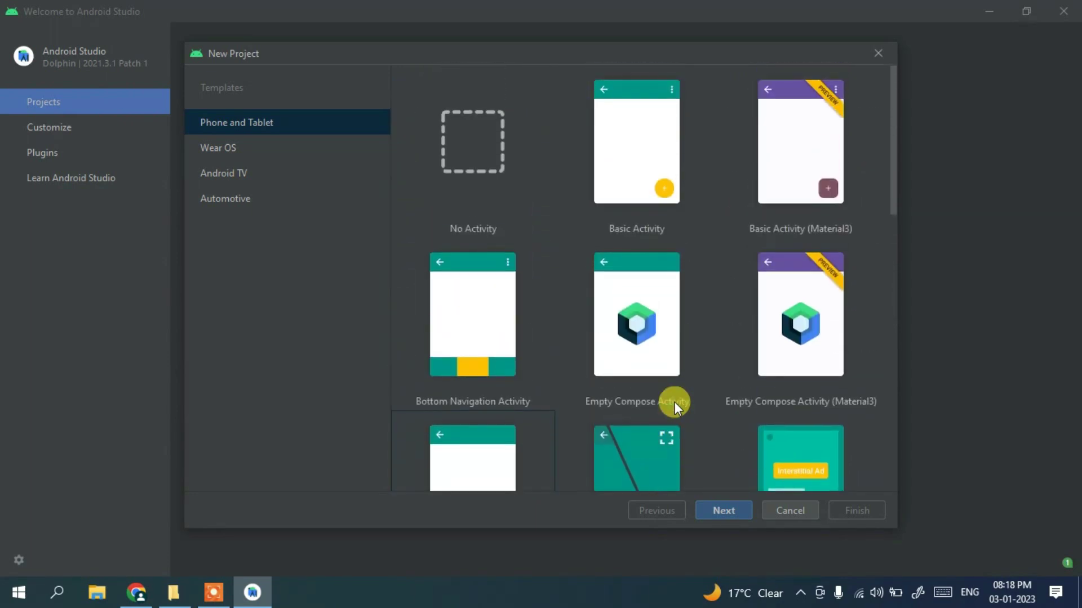
{"action": "left_click", "coordinate": [632, 142]}
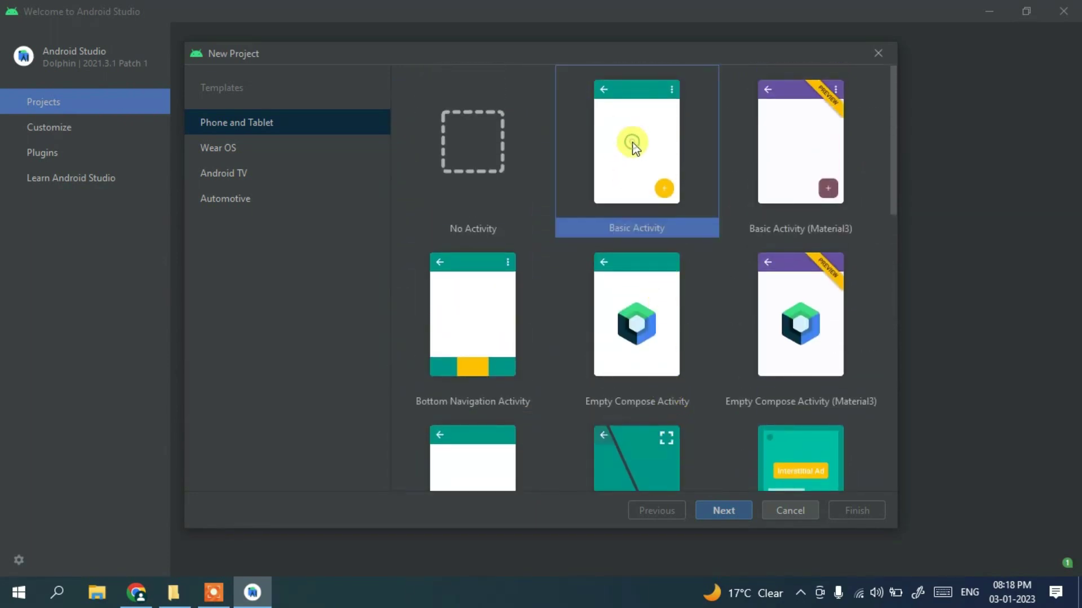
{"action": "left_click", "coordinate": [735, 505]}
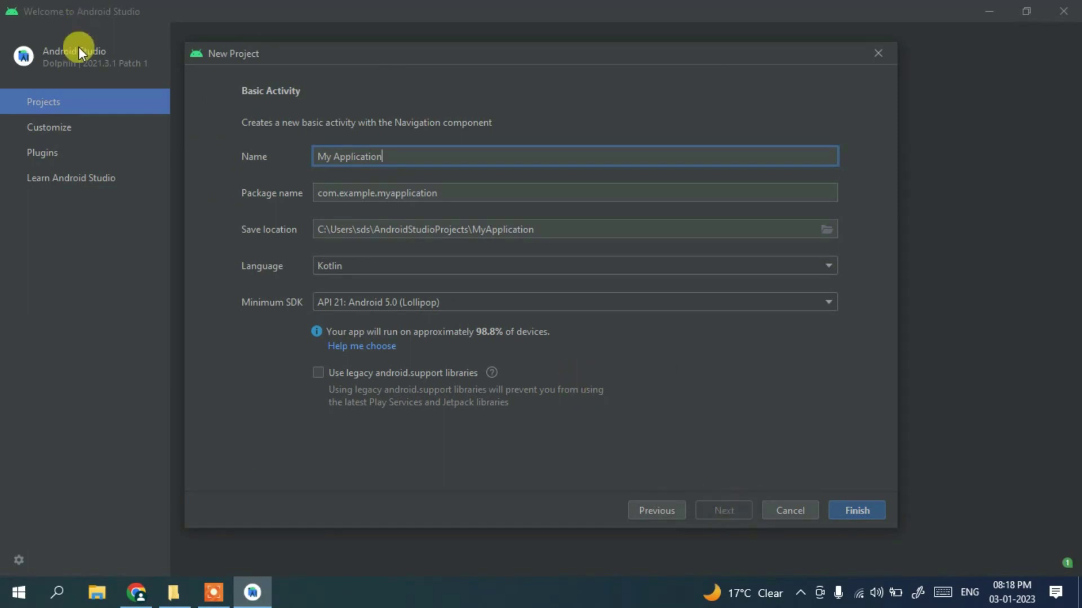
Step: Name the project helloWorld, set its language to Java, and create it
{"action": "left_click_drag", "start_coordinate": [315, 157], "coordinate": [384, 158]}
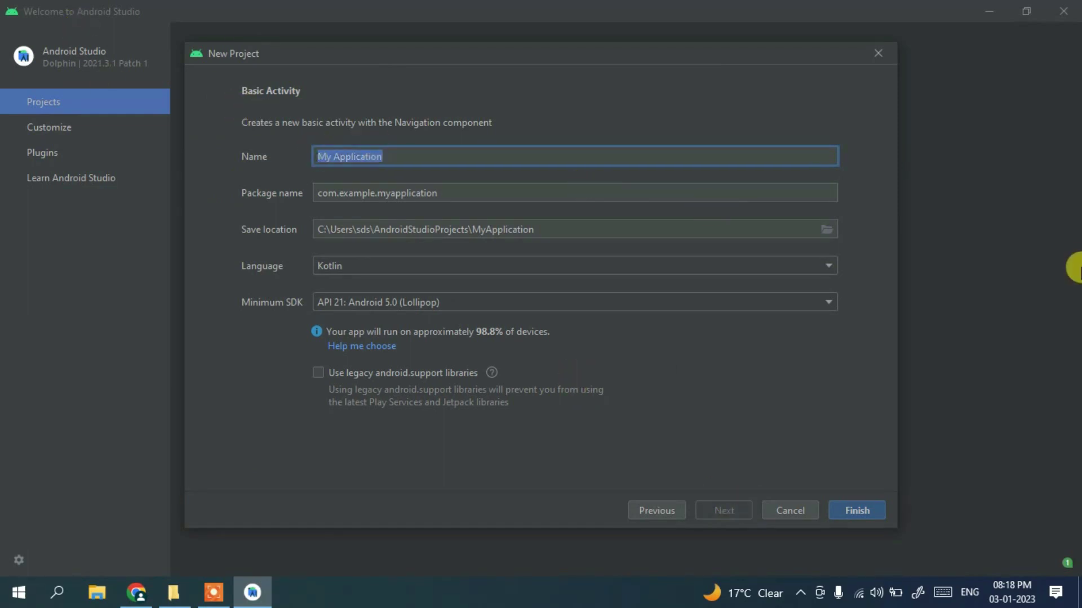
{"action": "type", "text": "hell"}
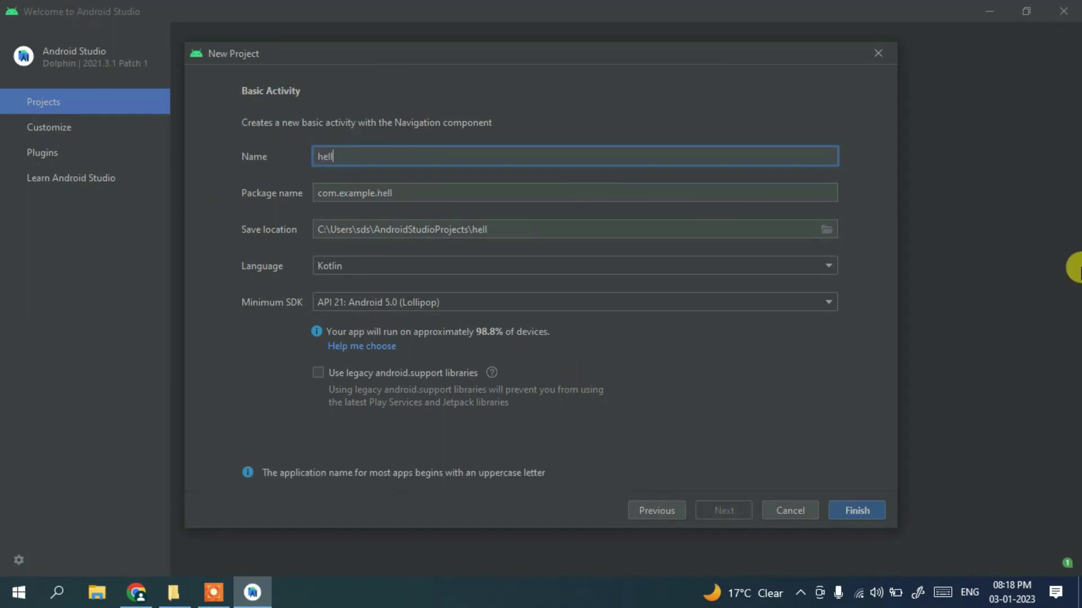
{"action": "type", "text": "oWorld"}
{"action": "left_click", "coordinate": [388, 264]}
{"action": "left_click", "coordinate": [344, 283]}
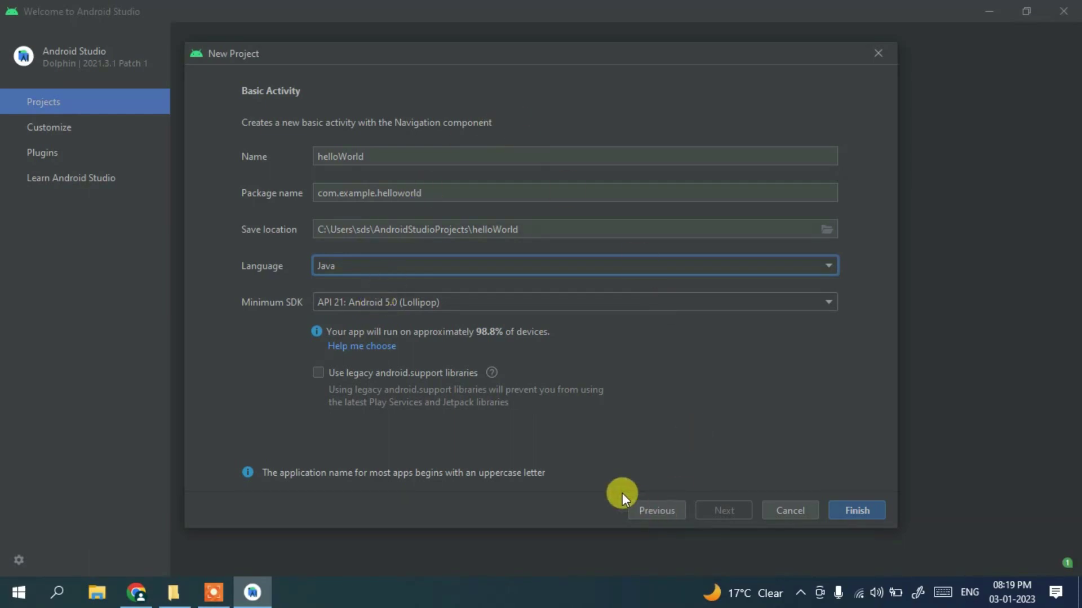
{"action": "left_click", "coordinate": [871, 510]}
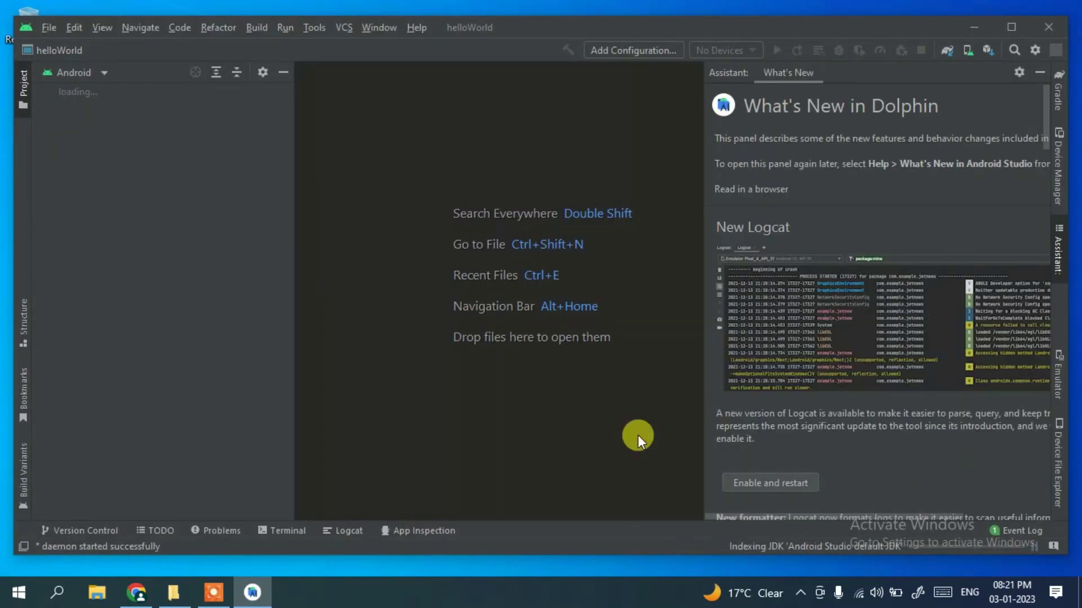
Step: Maximize the project window, hide the What's New assistant, and select MainActivity in the project tree
{"action": "left_click", "coordinate": [1019, 26]}
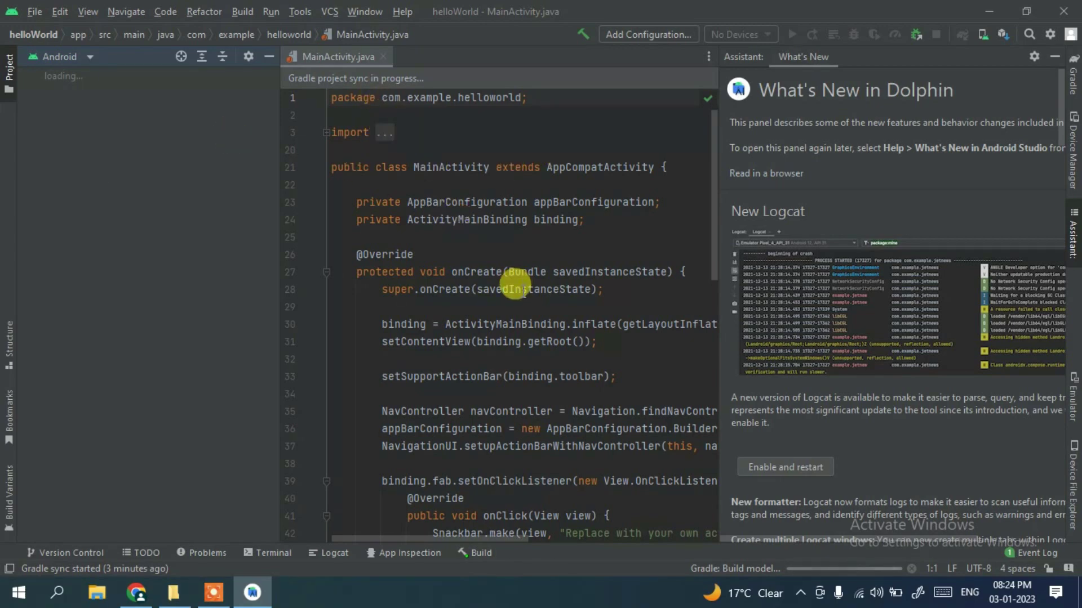
{"action": "left_click", "coordinate": [1056, 59]}
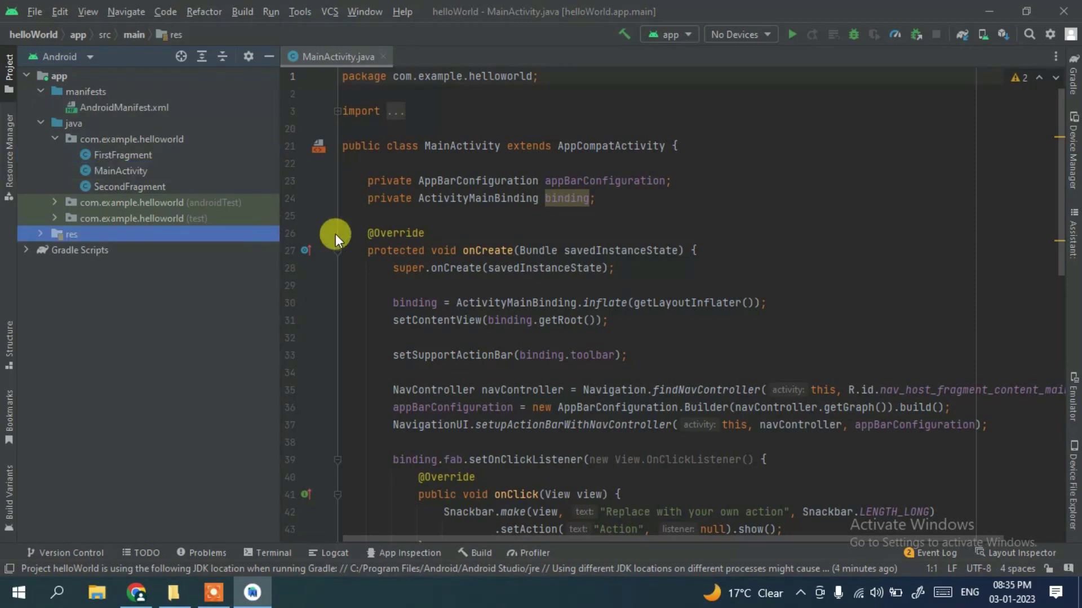
{"action": "left_click", "coordinate": [117, 171]}
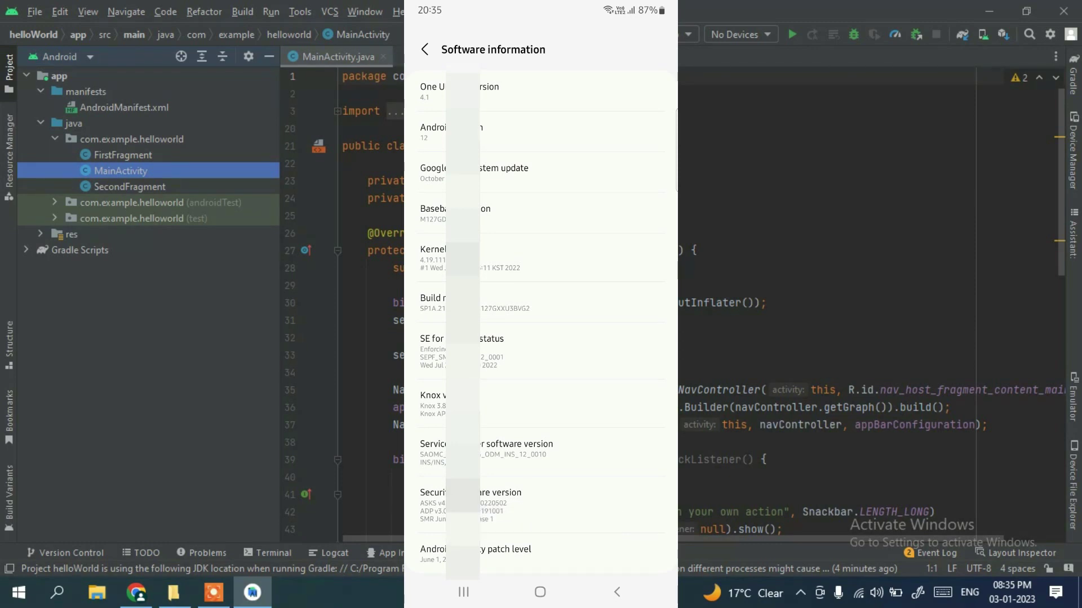
Step: On the phone, enable USB debugging in Developer options, always allow it from this computer, and allow access to phone data
{"action": "left_click", "coordinate": [617, 592]}
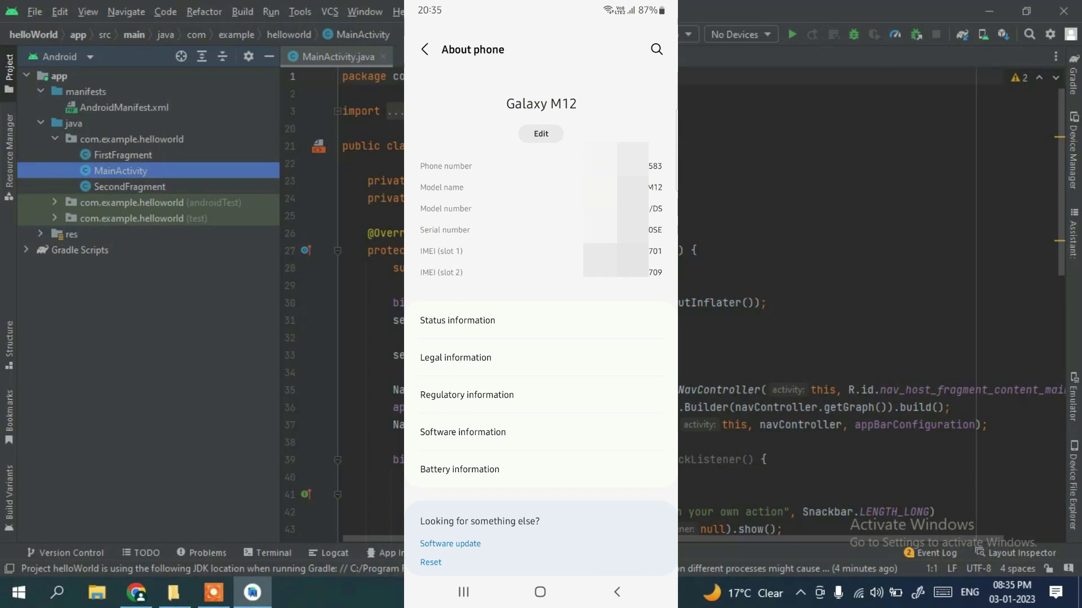
{"action": "left_click", "coordinate": [617, 592]}
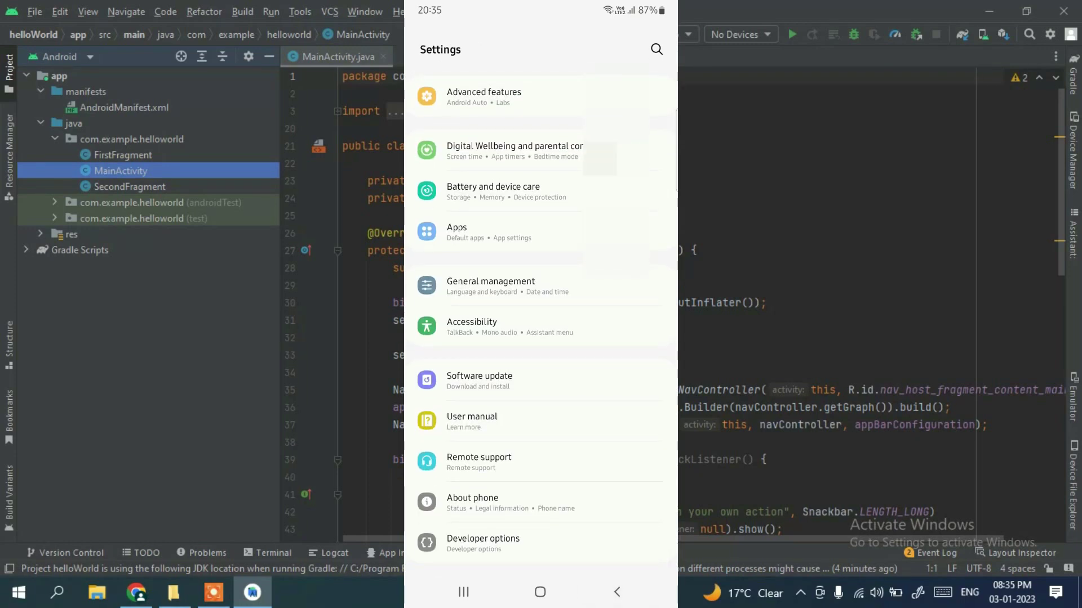
{"action": "left_click", "coordinate": [483, 543]}
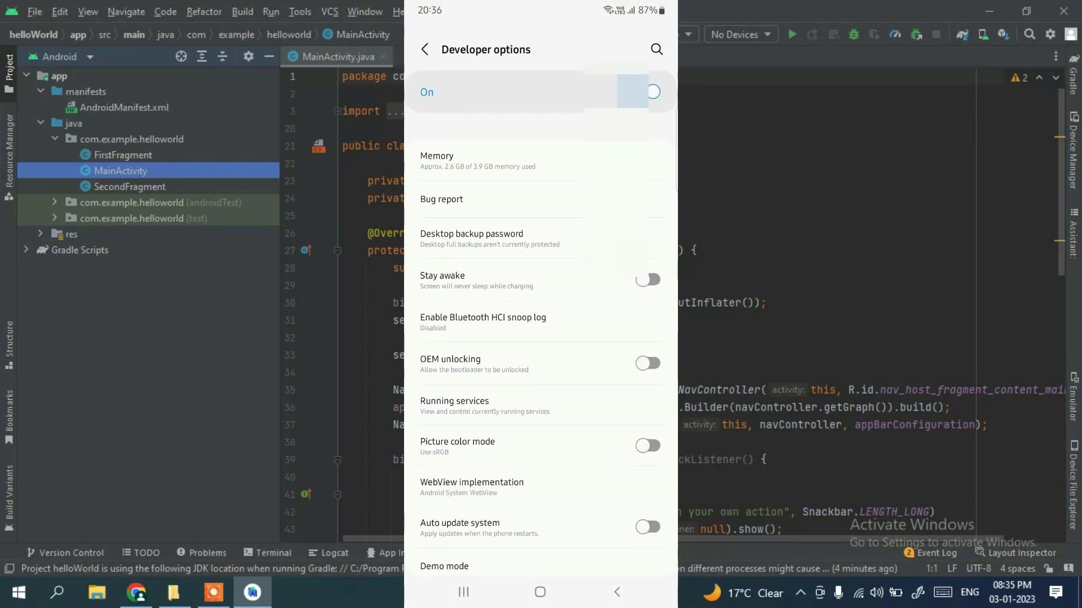
{"action": "scroll", "coordinate": [540, 344], "scroll_direction": "down", "scroll_amount": 5}
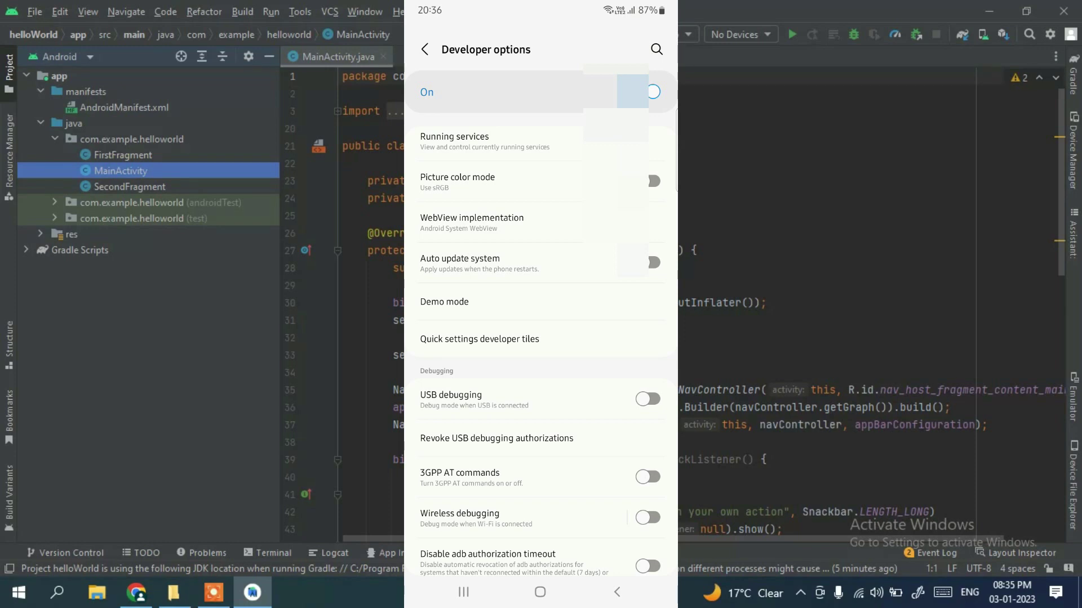
{"action": "left_click", "coordinate": [648, 399]}
{"action": "left_click", "coordinate": [600, 537]}
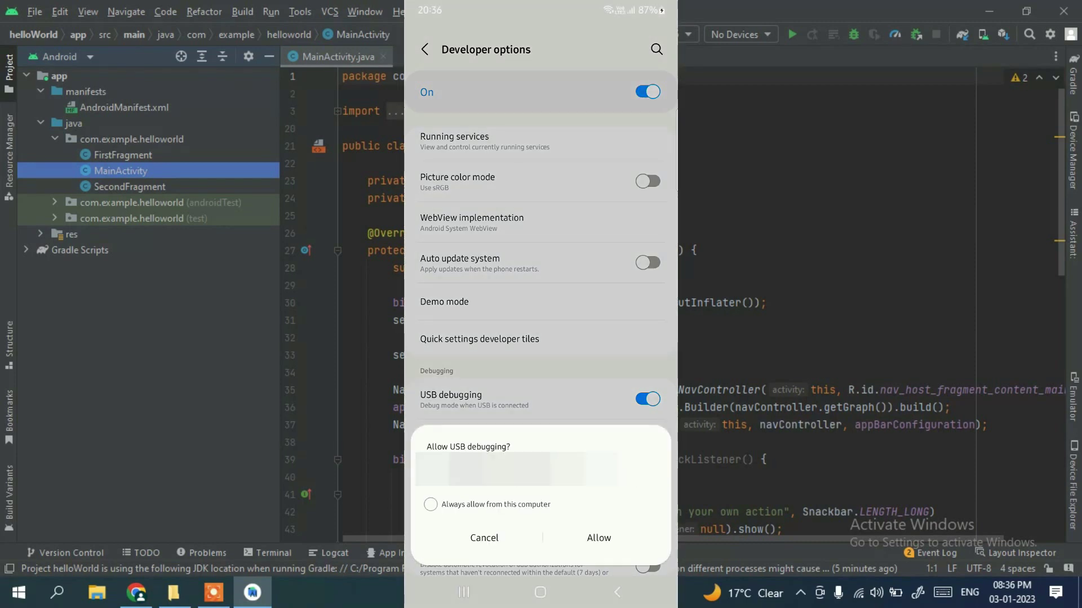
{"action": "left_click", "coordinate": [430, 504]}
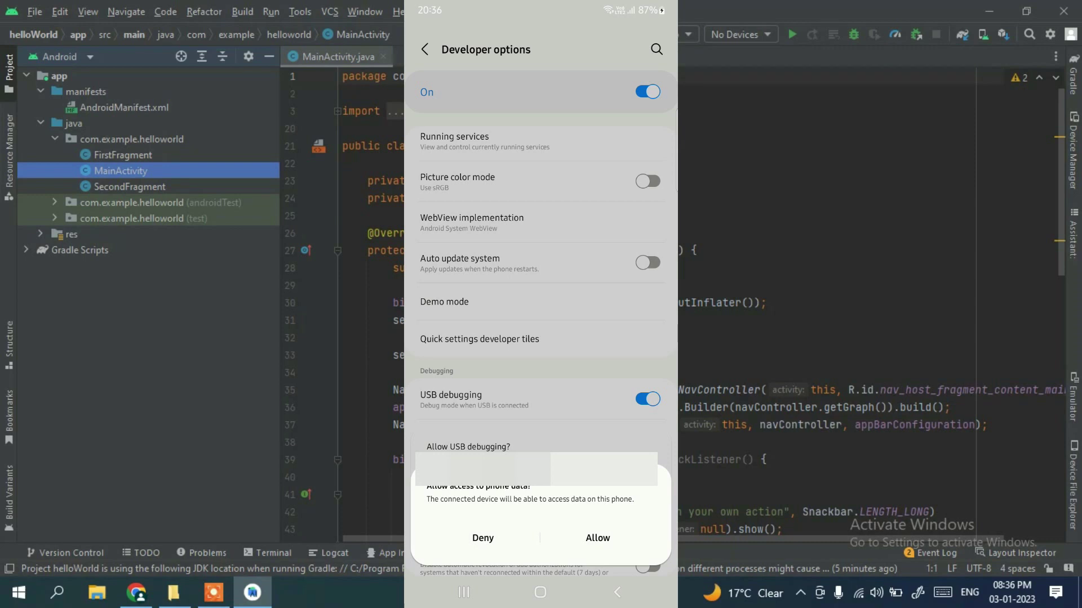
{"action": "left_click", "coordinate": [598, 538]}
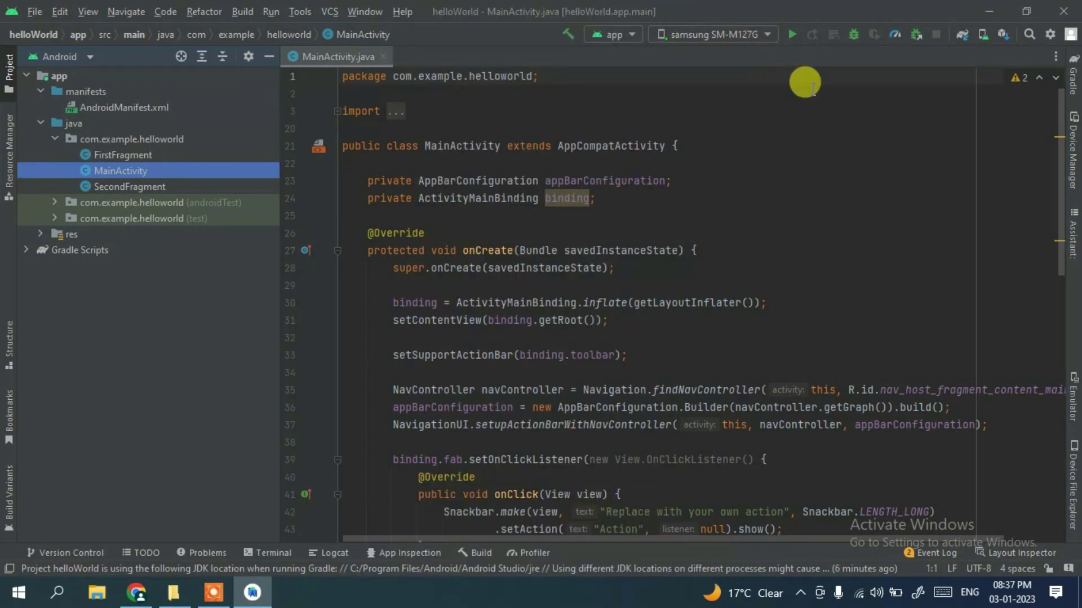
Step: Run the app configuration on the connected samsung SM-M127G device from Android Studio
{"action": "left_click", "coordinate": [794, 35]}
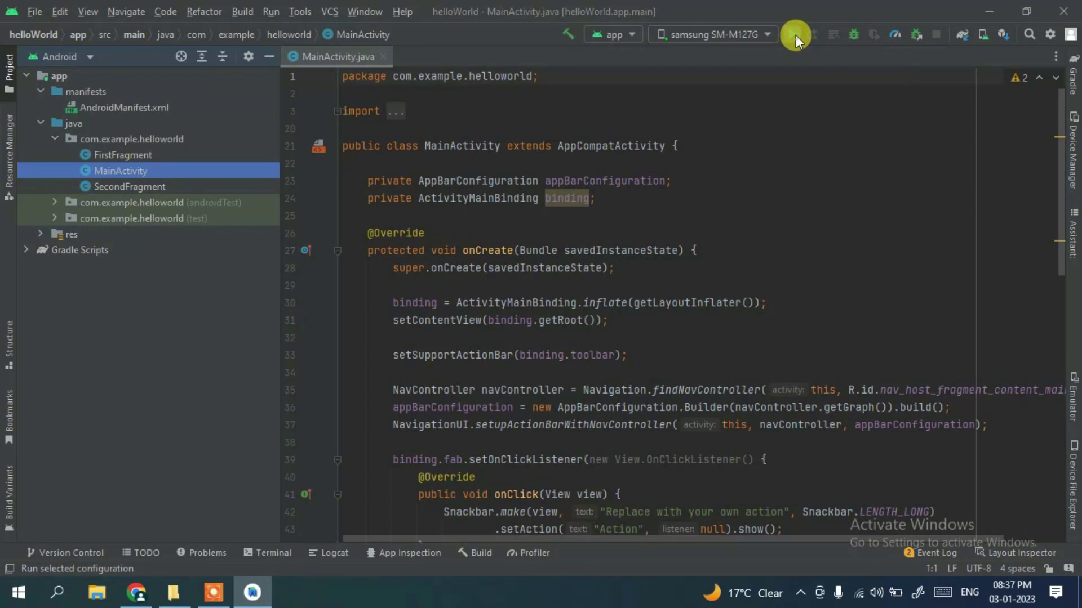